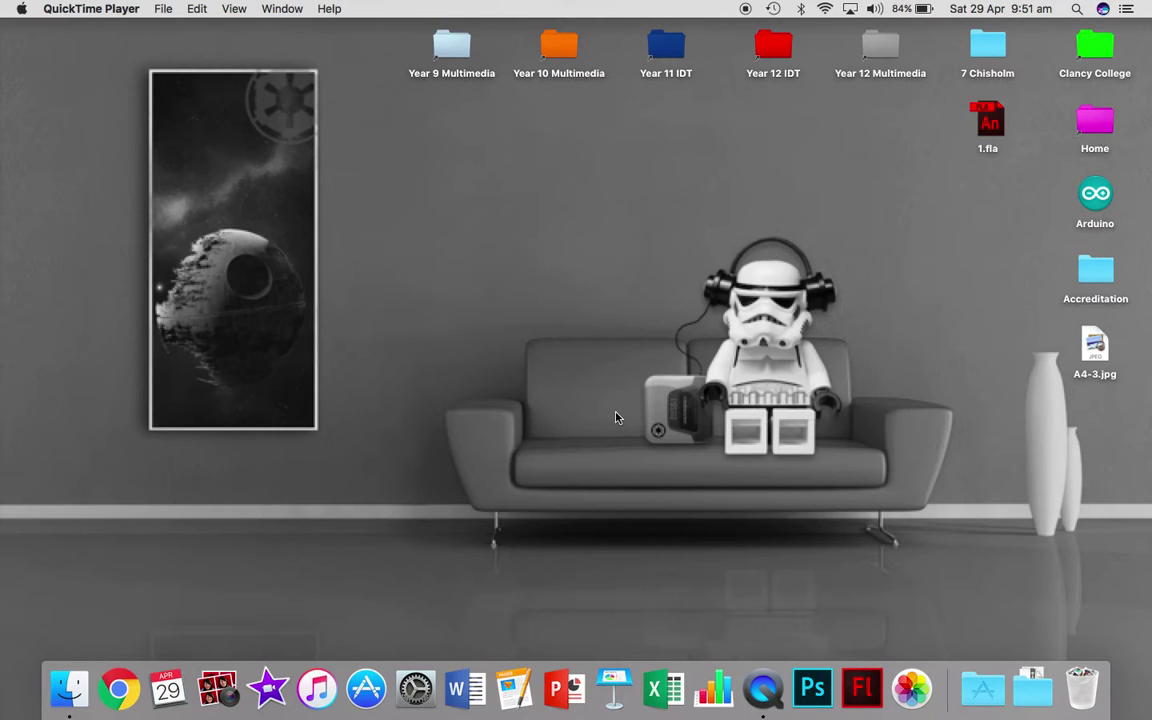
# Step: Launch Adobe Flash CC 2014 and create a new HTML5 Canvas document
pyautogui.press('super+space')
pyautogui.write('ad')
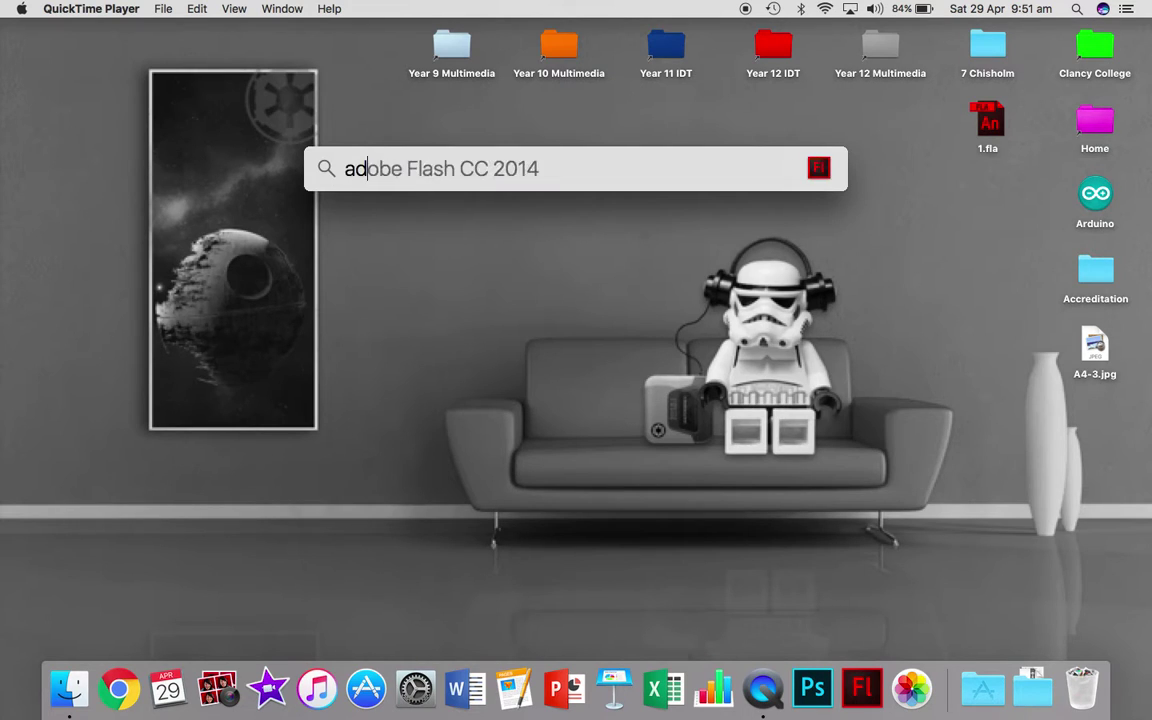
pyautogui.write('obe flash CC 2014')
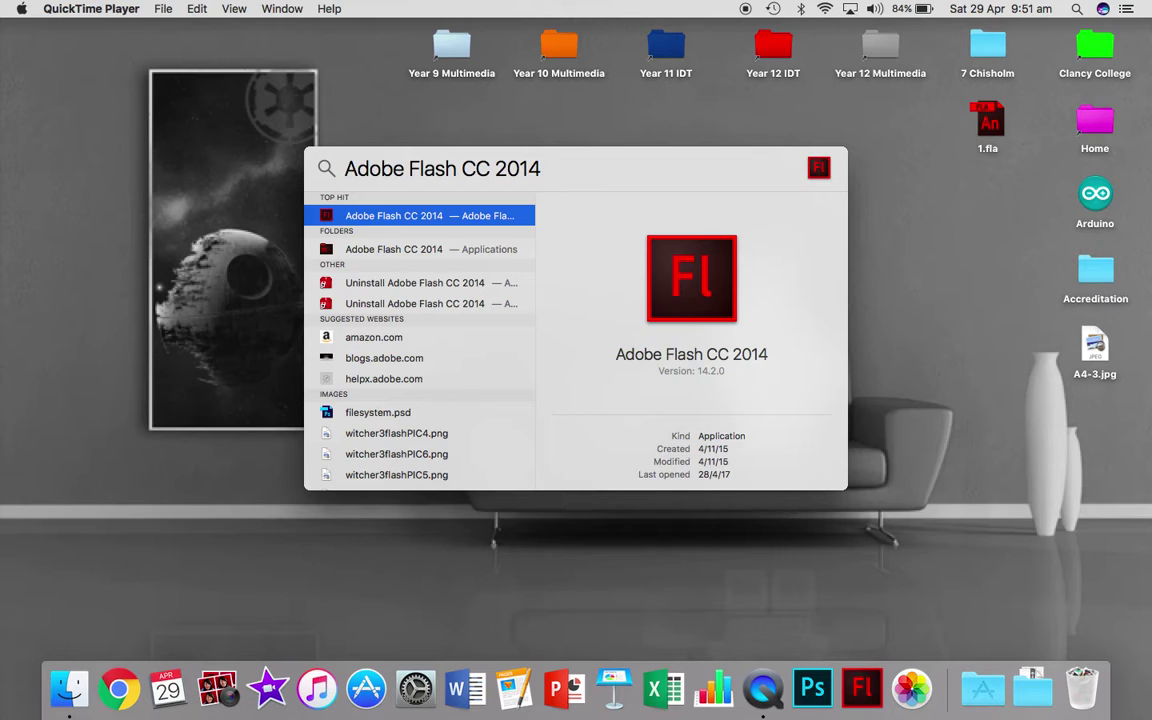
pyautogui.press('Return')
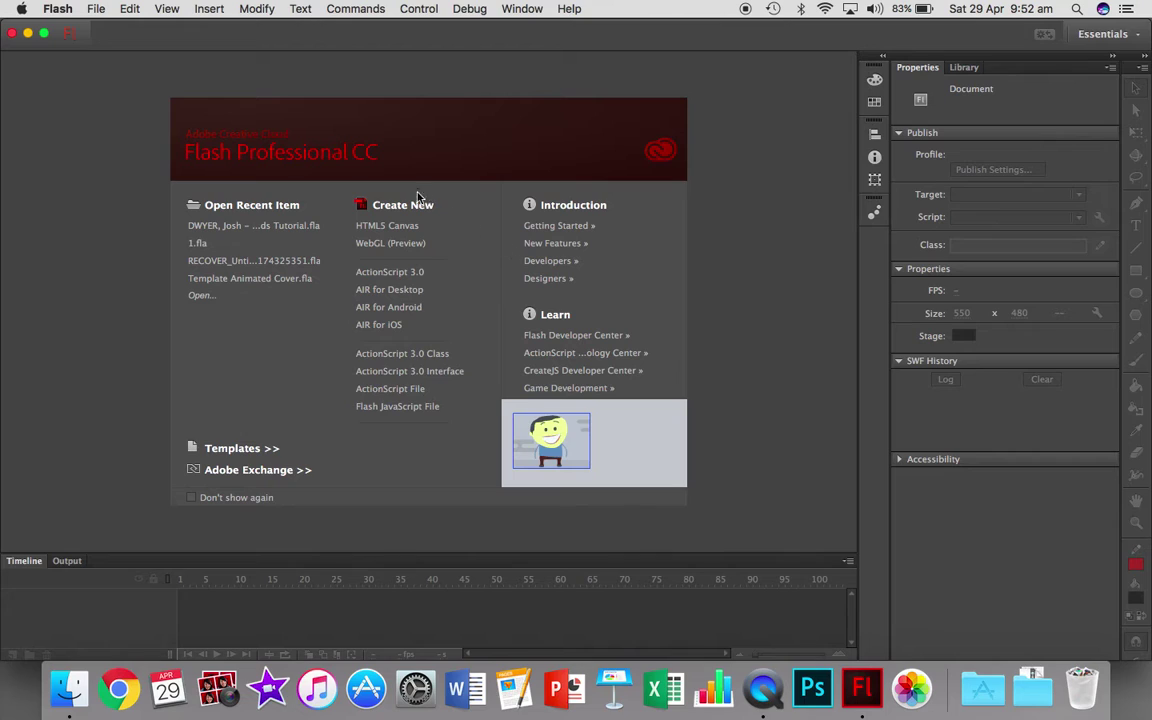
pyautogui.click(375, 231)
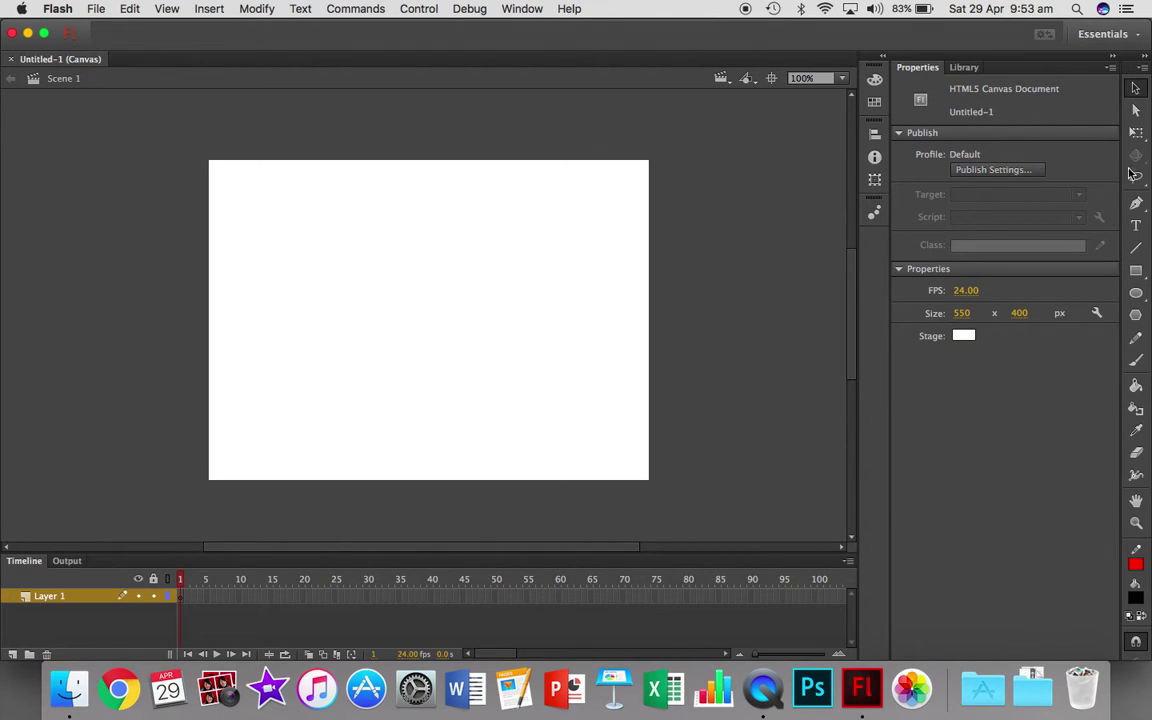
pyautogui.click(1137, 642)
pyautogui.click(964, 70)
pyautogui.click(934, 68)
pyautogui.click(962, 68)
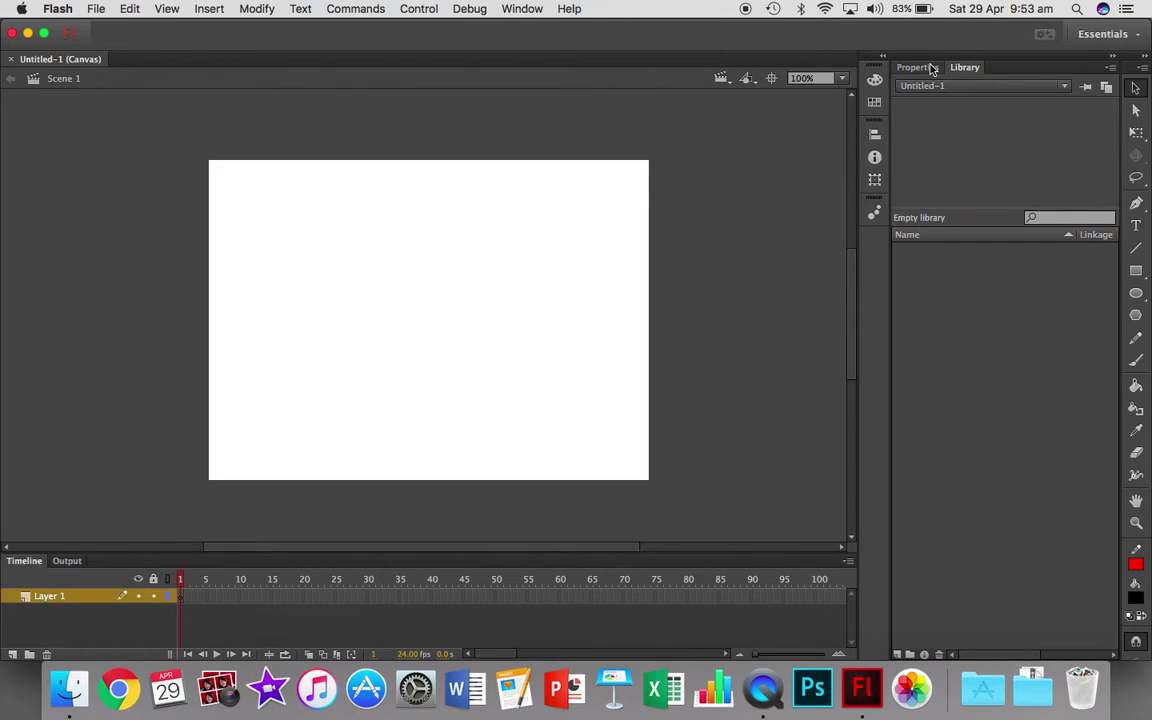
pyautogui.click(930, 68)
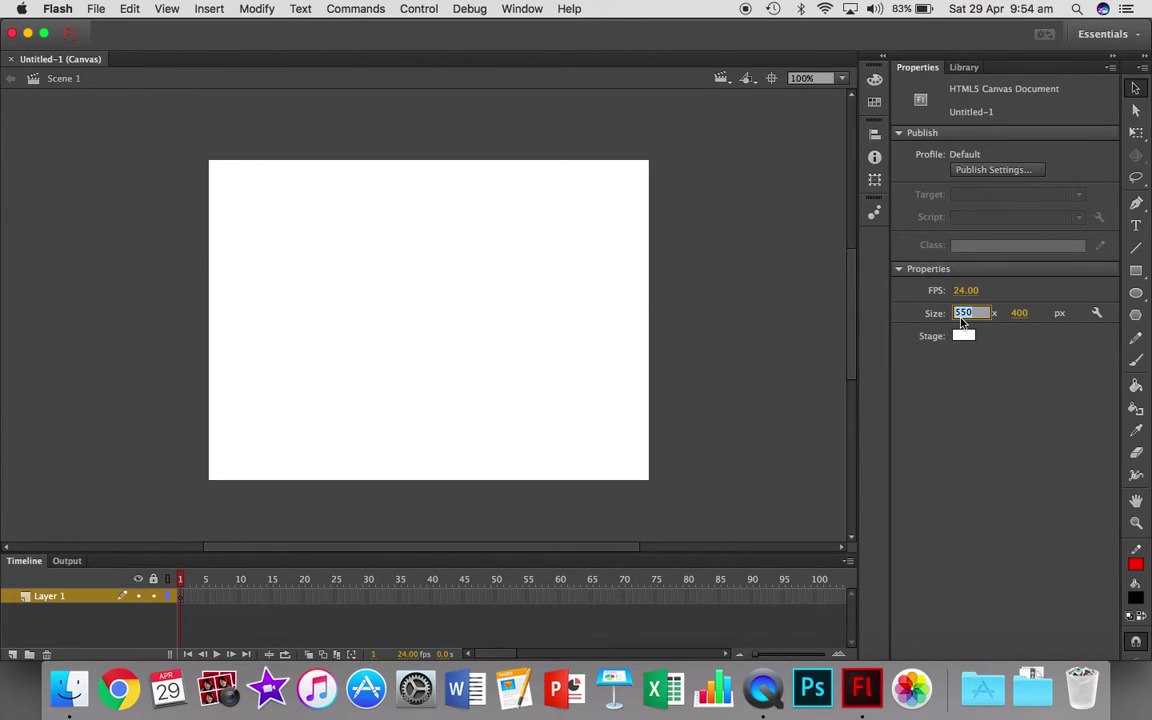
# Step: Set the stage size to 1000 x 800 px in the document properties
pyautogui.write('1000')
pyautogui.press('Tab')
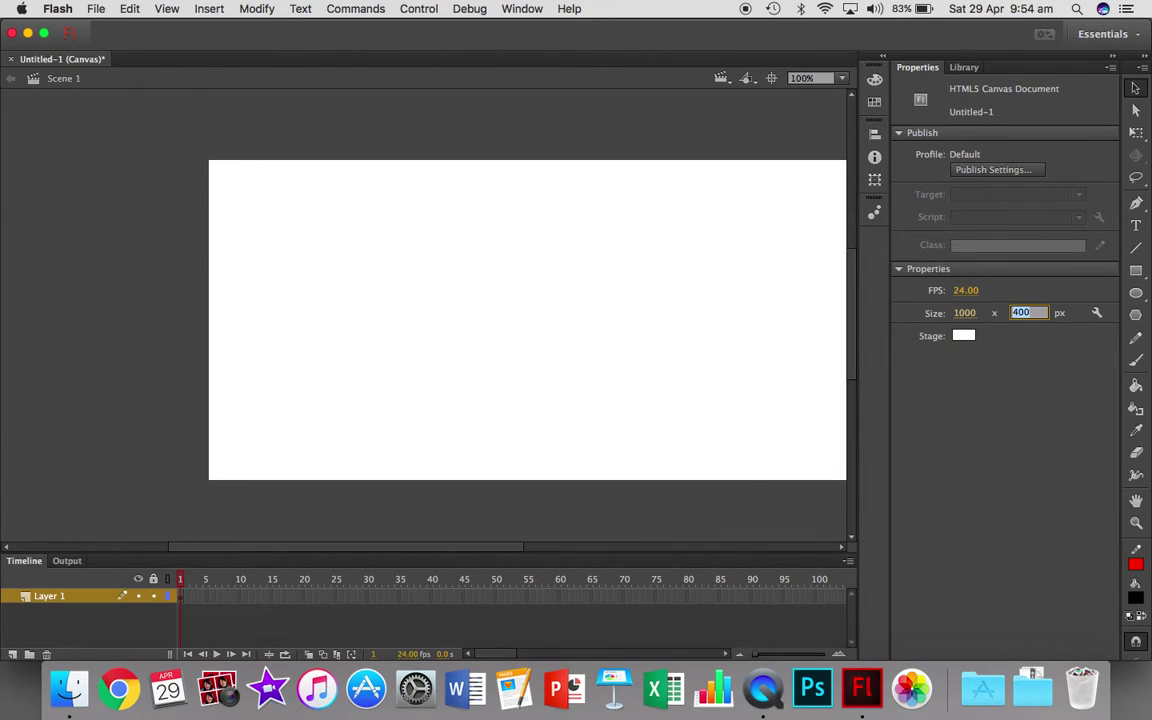
pyautogui.write('800')
pyautogui.press('Return')
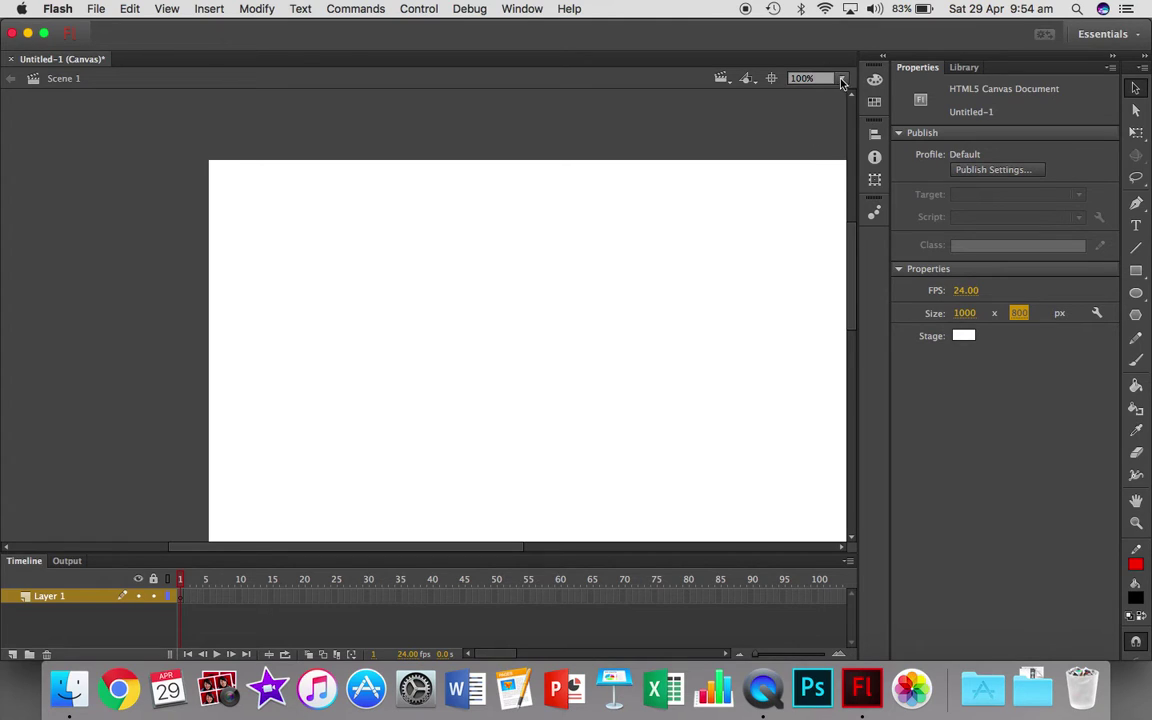
# Step: Change the document's stage colour to a deep pink swatch
pyautogui.click(772, 80)
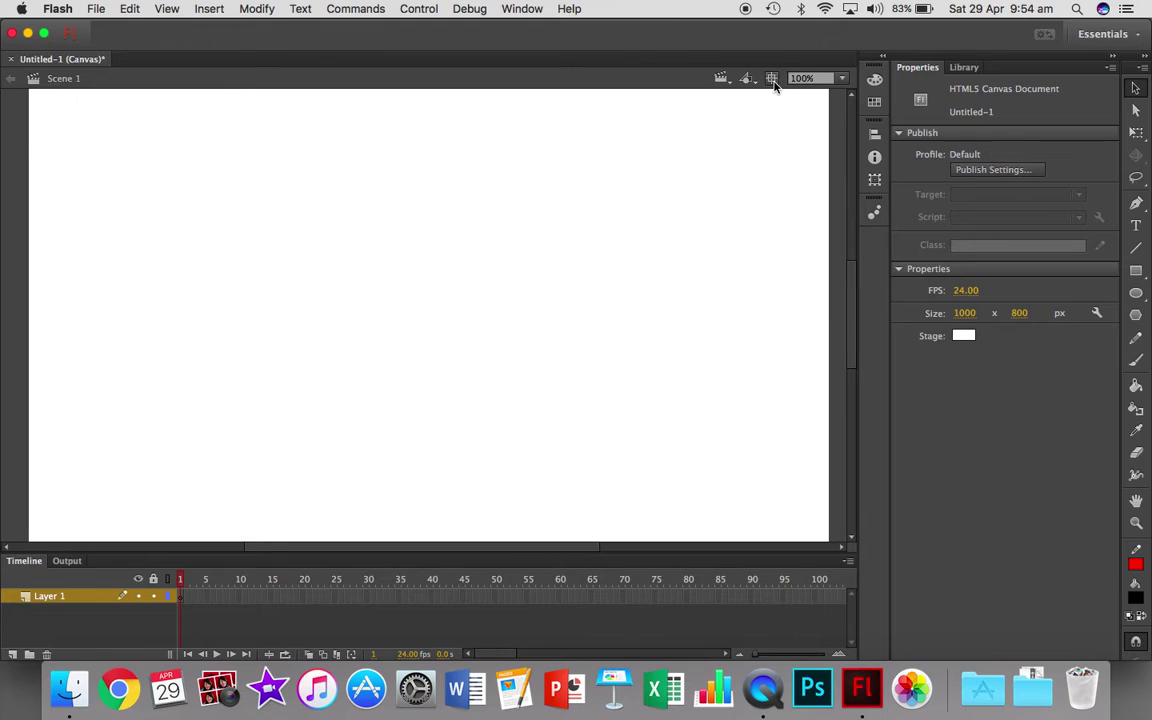
pyautogui.click(841, 79)
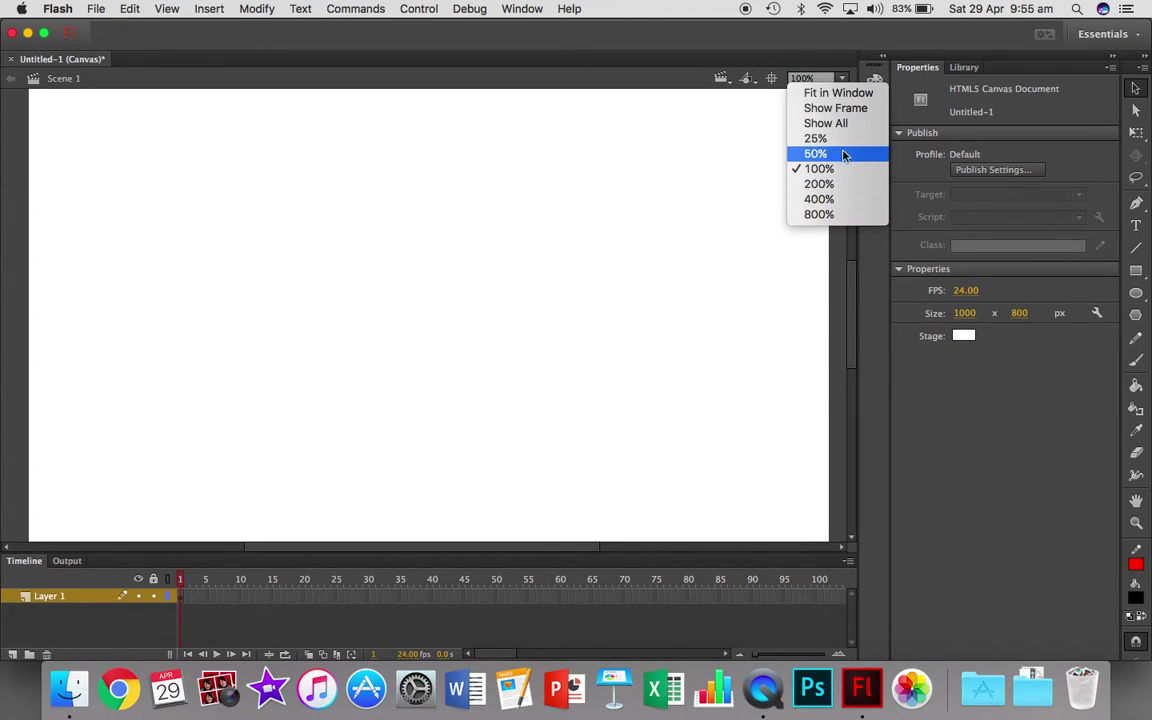
pyautogui.click(849, 94)
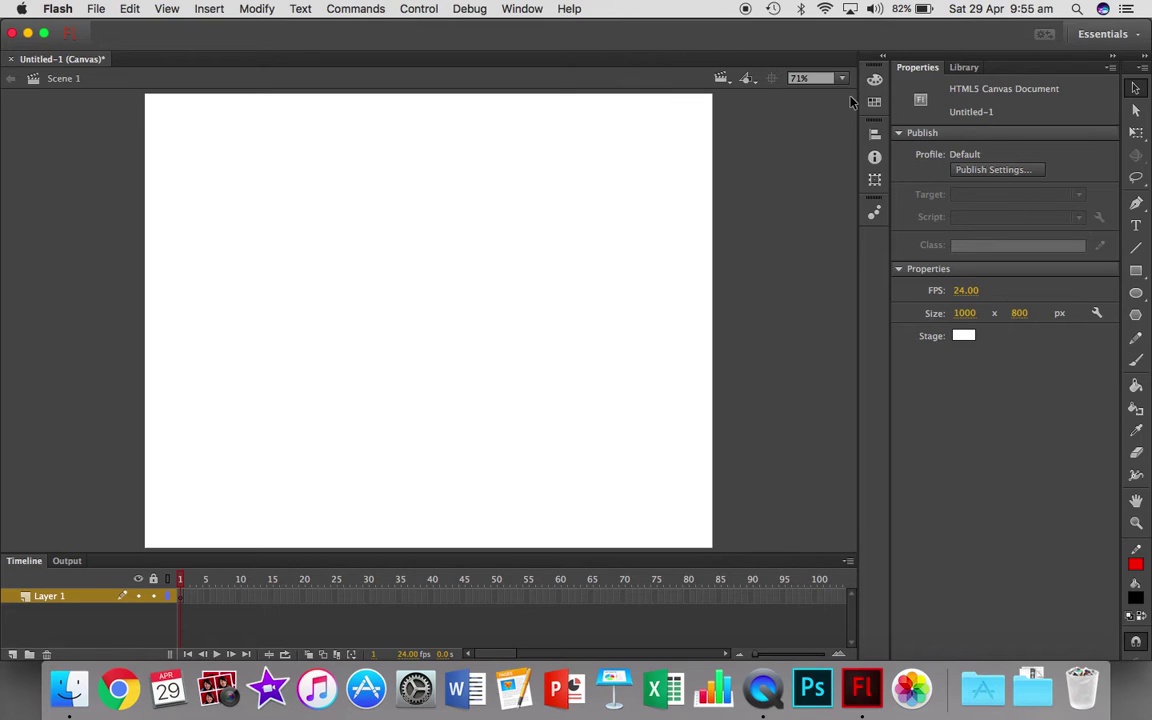
pyautogui.click(964, 338)
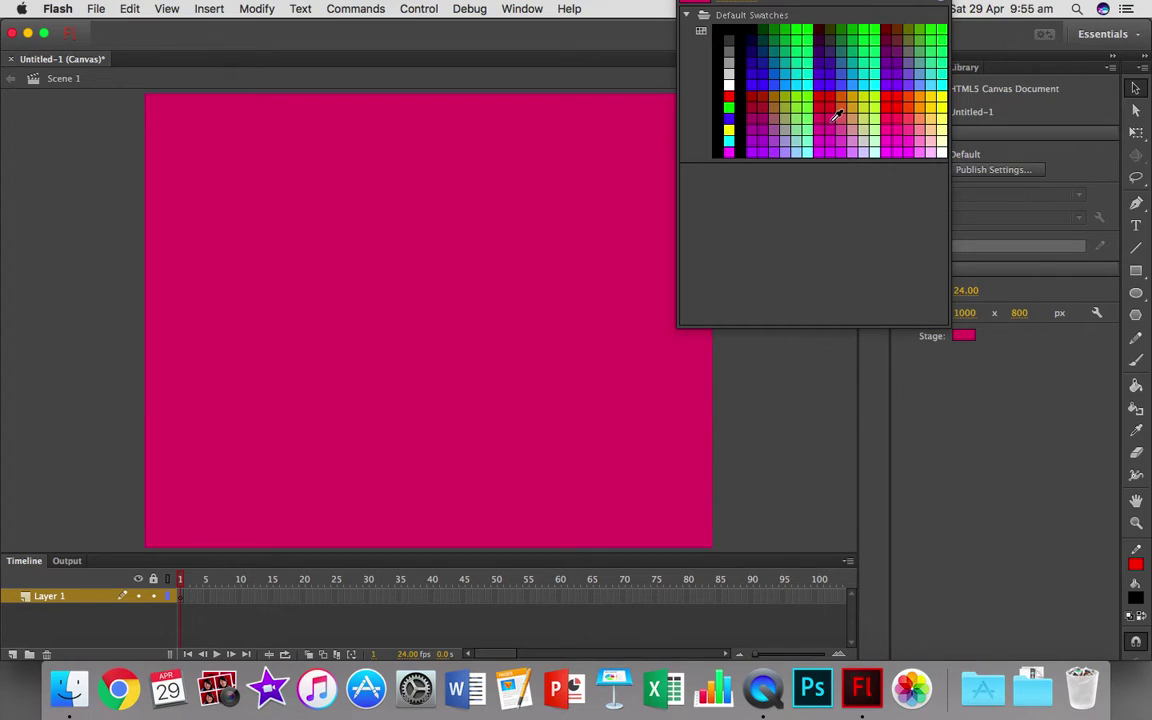
pyautogui.click(836, 112)
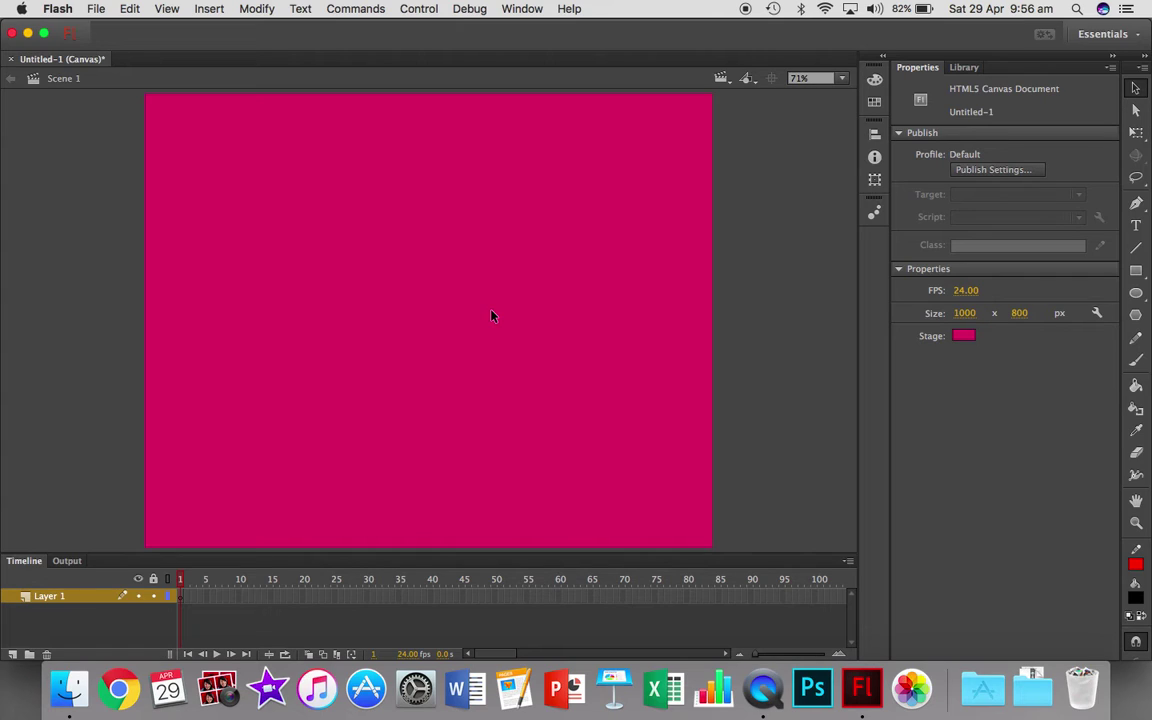
# Step: Rename the timeline's only layer, Layer 1, as Background
pyautogui.doubleClick(47, 597)
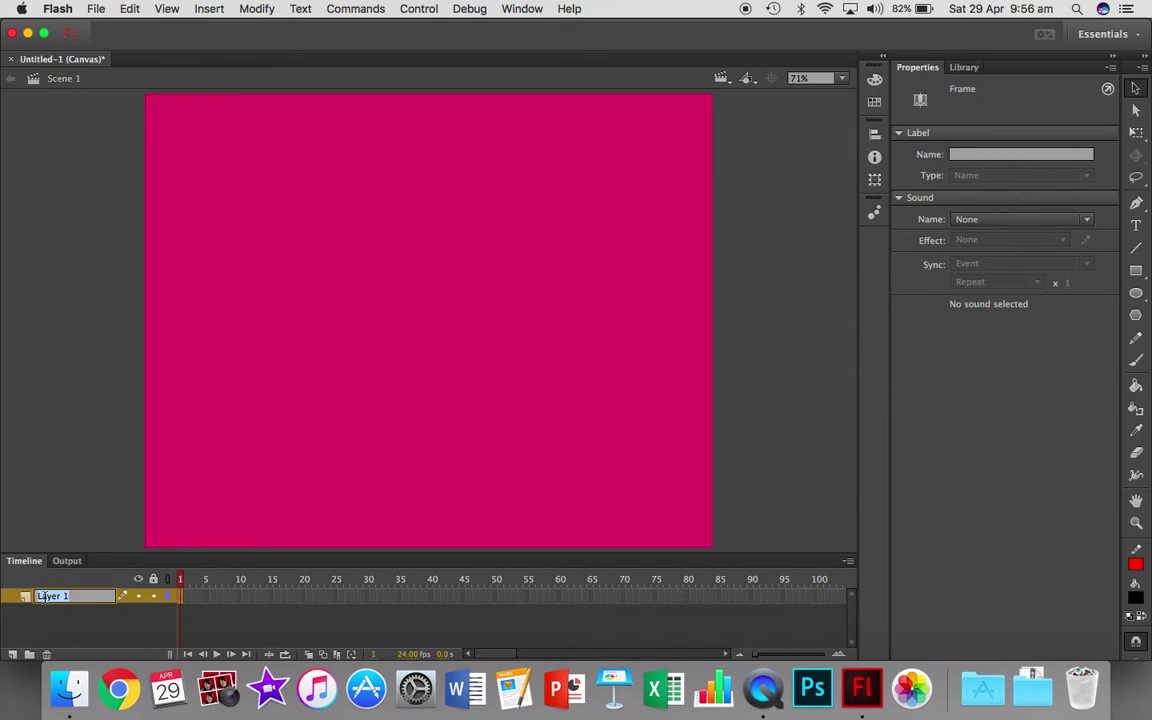
pyautogui.write('Background')
pyautogui.press('Return')
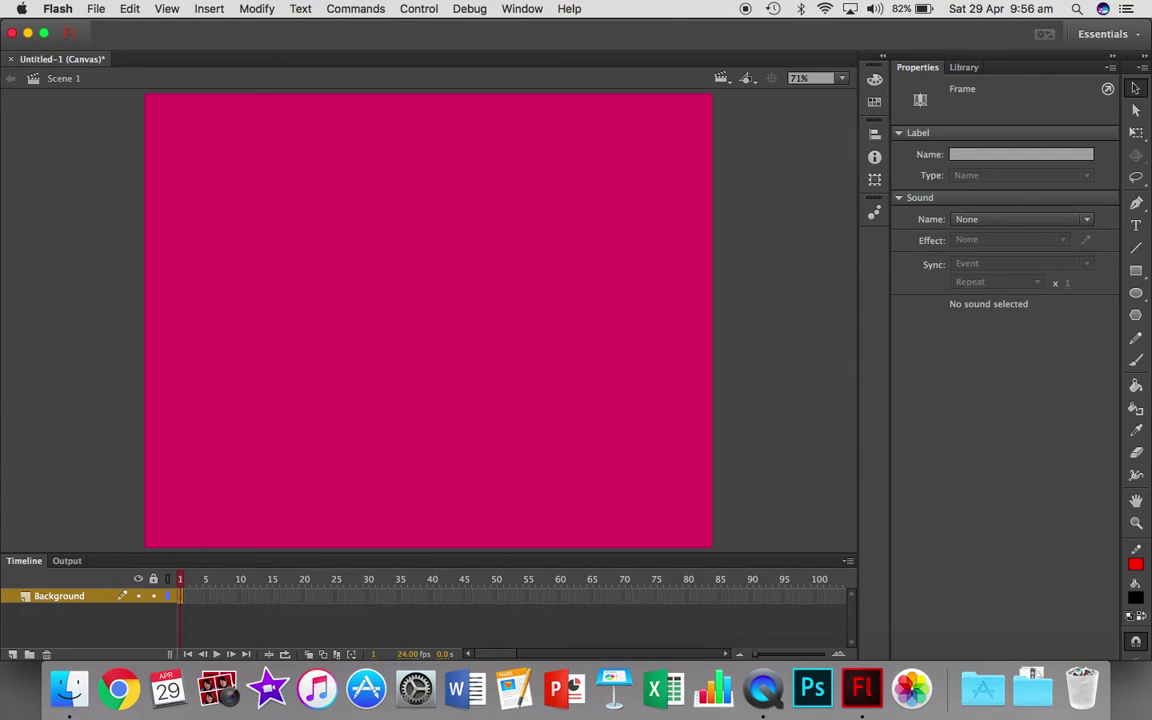
# Step: Add a new layer above Background and name it Circle
pyautogui.click(12, 654)
pyautogui.click(52, 596)
pyautogui.doubleClick(52, 596)
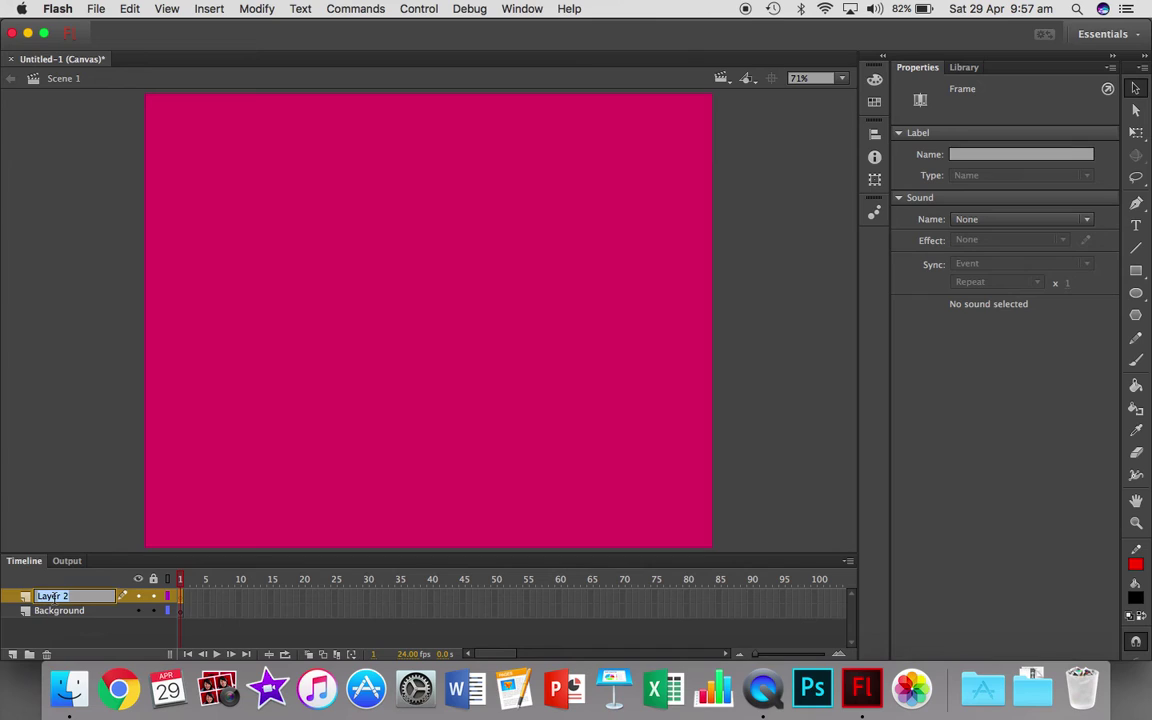
pyautogui.write('Circle')
pyautogui.press('Return')
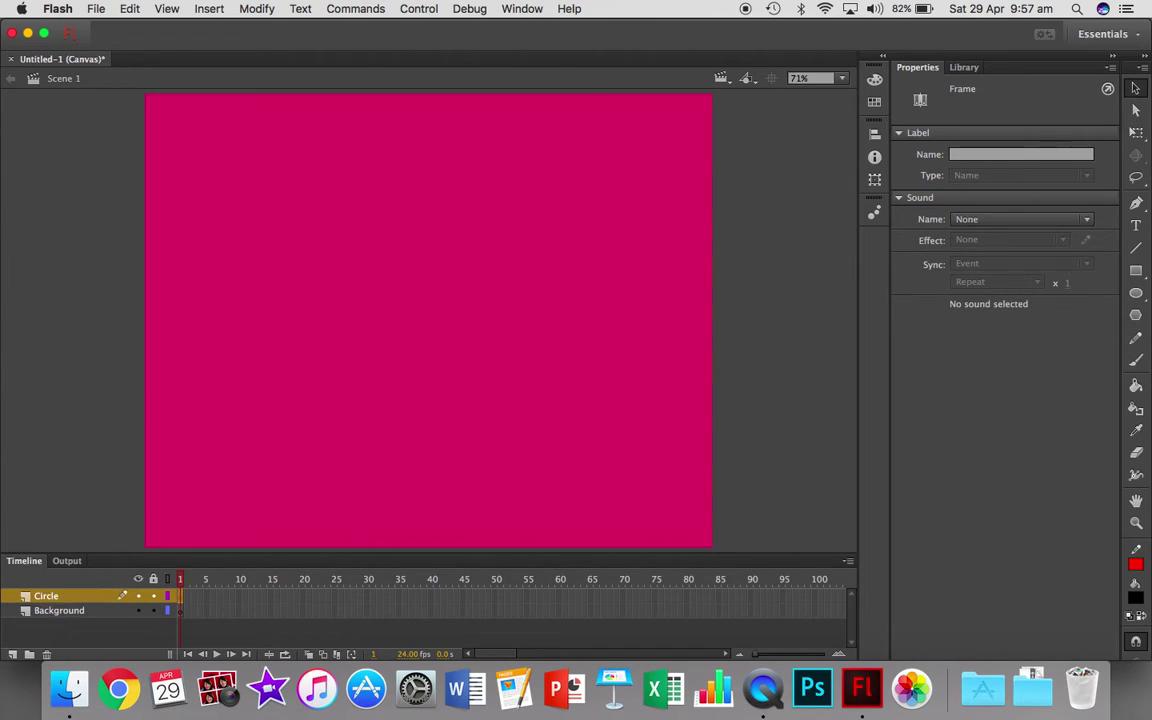
# Step: Add another new layer above Circle and name it Square
pyautogui.click(12, 654)
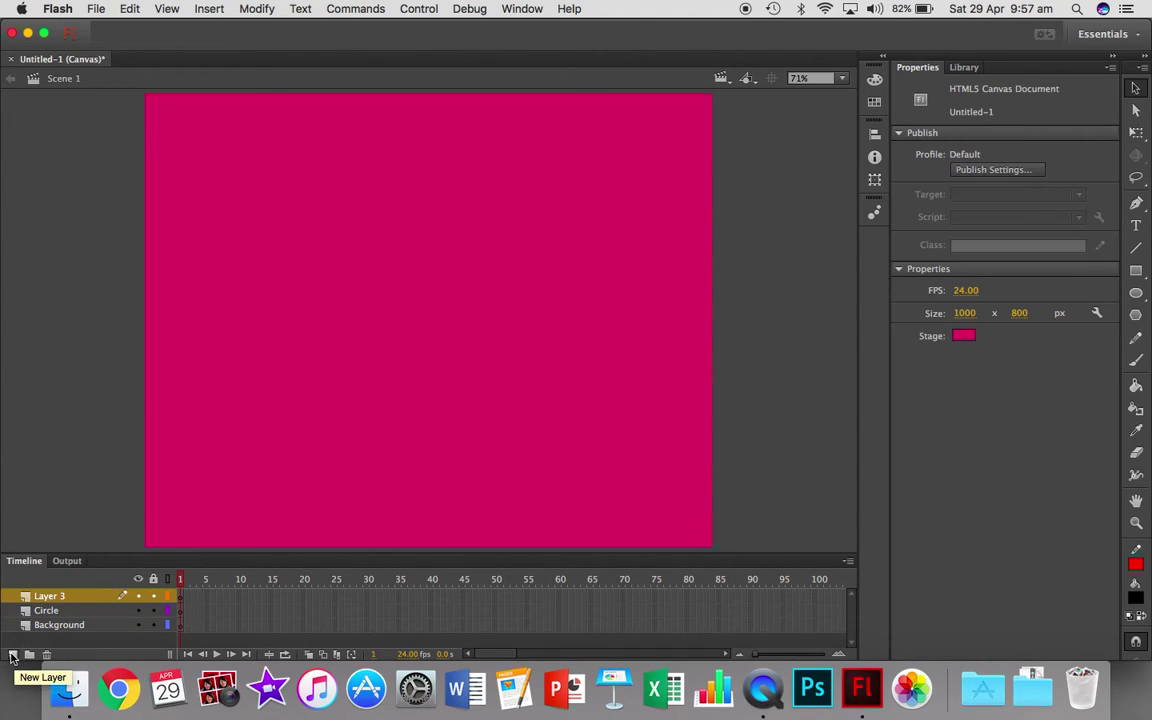
pyautogui.doubleClick(48, 596)
pyautogui.write('S')
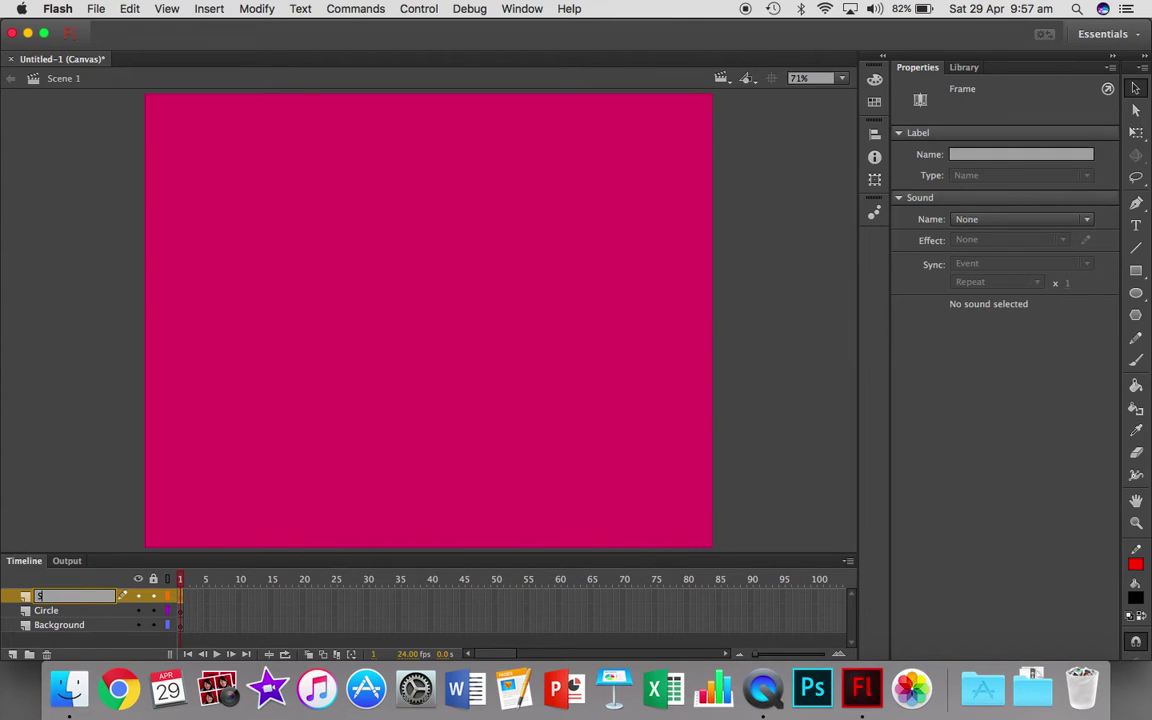
pyautogui.write('quare')
pyautogui.press('Return')
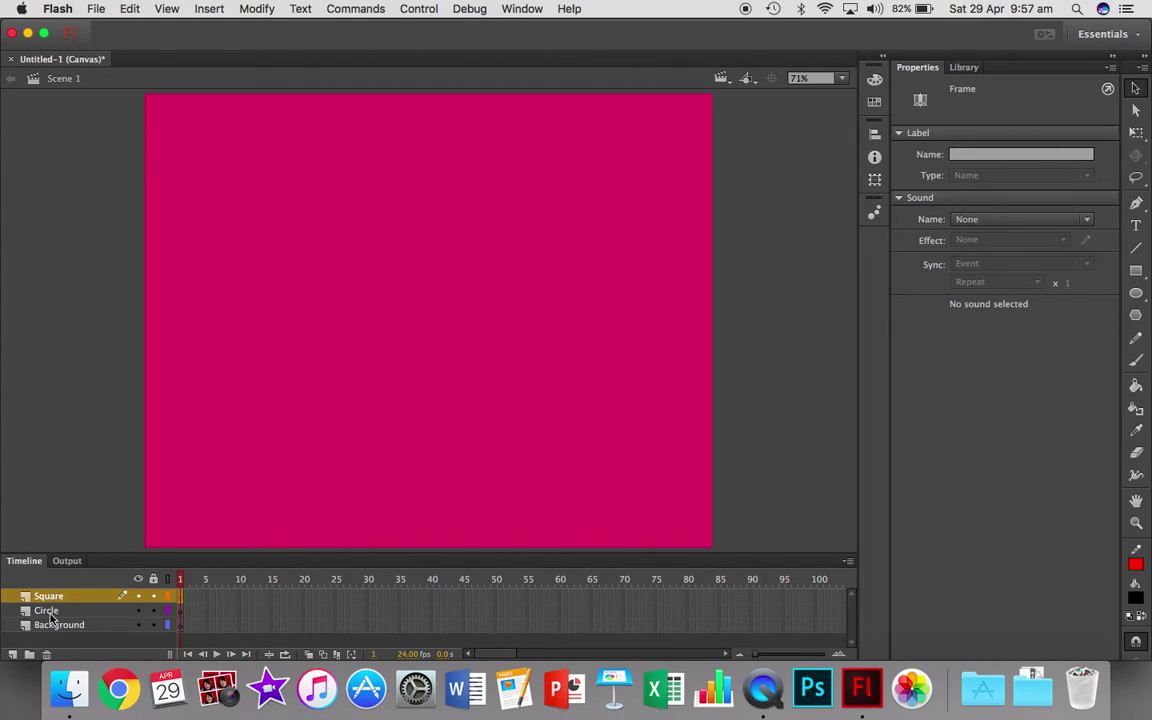
# Step: Examine the layer order, the playhead and the frames along the timeline
pyautogui.click(48, 611)
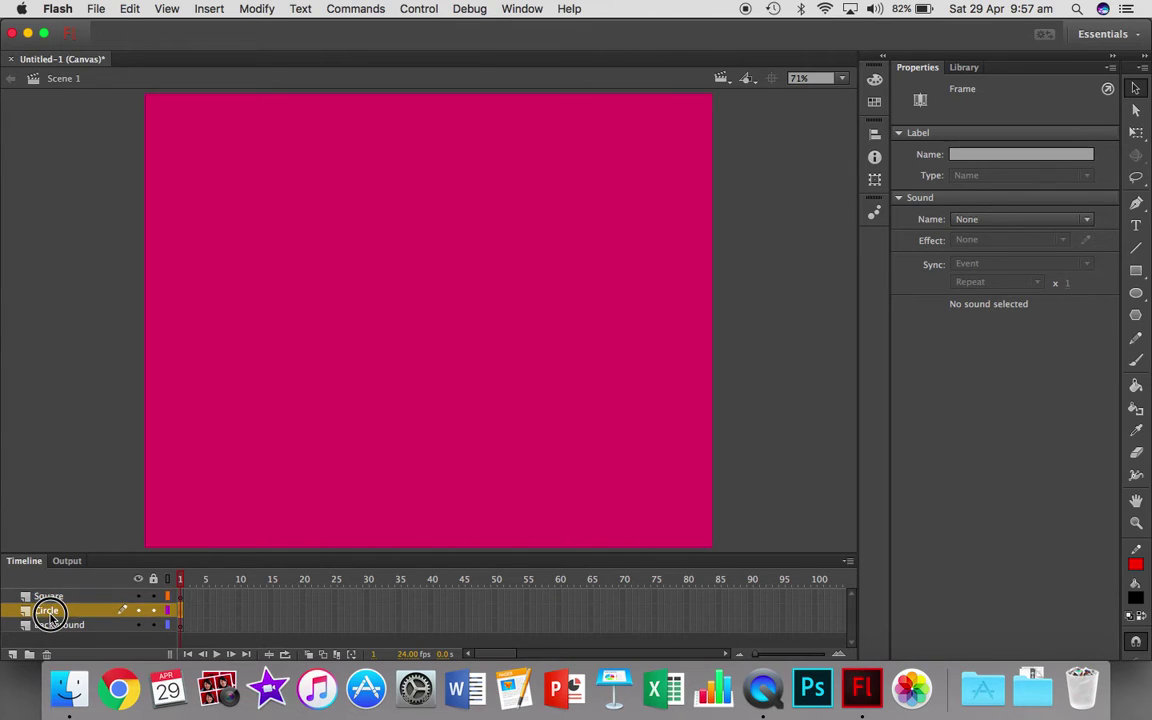
pyautogui.moveTo(48, 611)
pyautogui.mouseDown()
pyautogui.moveTo(51, 594)
pyautogui.moveTo(61, 598)
pyautogui.moveTo(46, 600)
pyautogui.moveTo(51, 622)
pyautogui.moveTo(60, 611)
pyautogui.mouseUp()
pyautogui.click(818, 582)
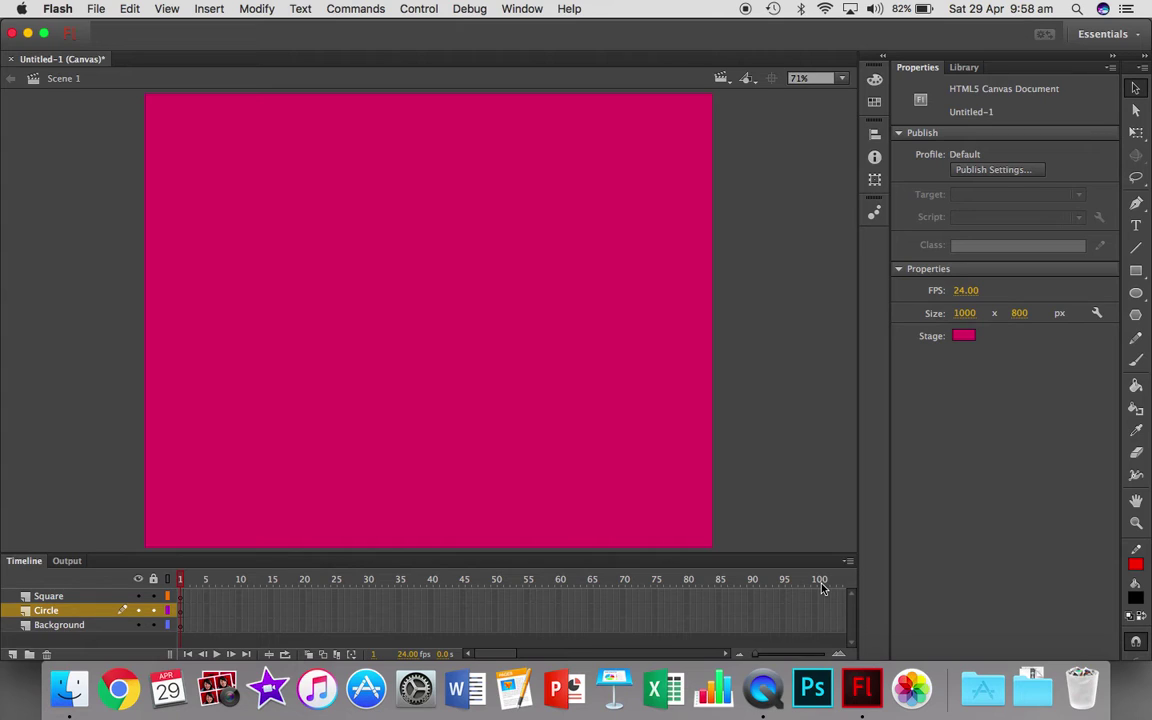
pyautogui.click(185, 596)
pyautogui.click(205, 597)
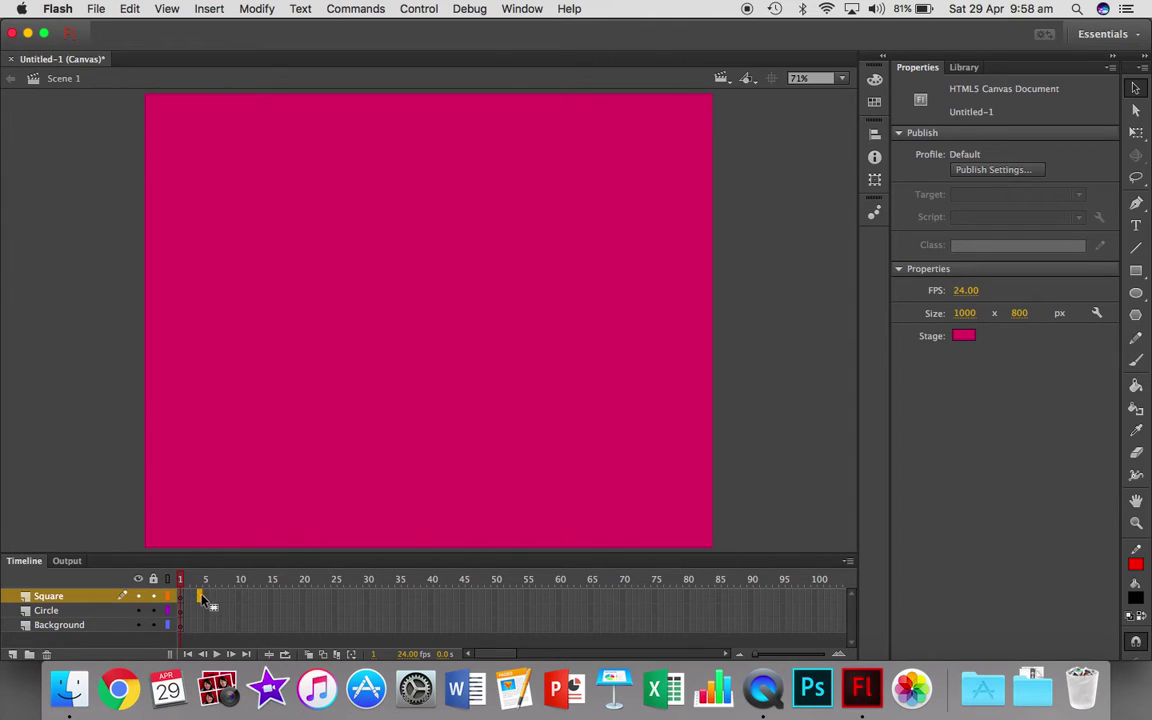
pyautogui.click(814, 599)
pyautogui.click(181, 580)
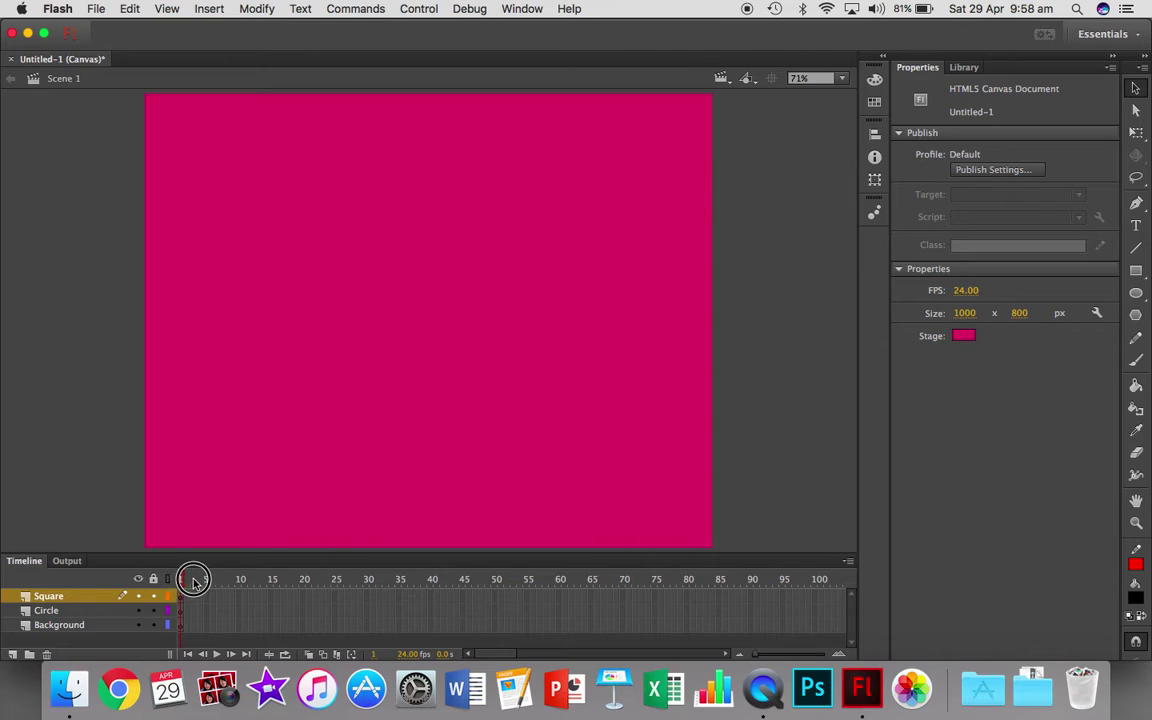
pyautogui.click(183, 581)
pyautogui.click(204, 594)
pyautogui.click(185, 583)
pyautogui.click(329, 596)
pyautogui.moveTo(330, 598); pyautogui.dragTo(349, 605)
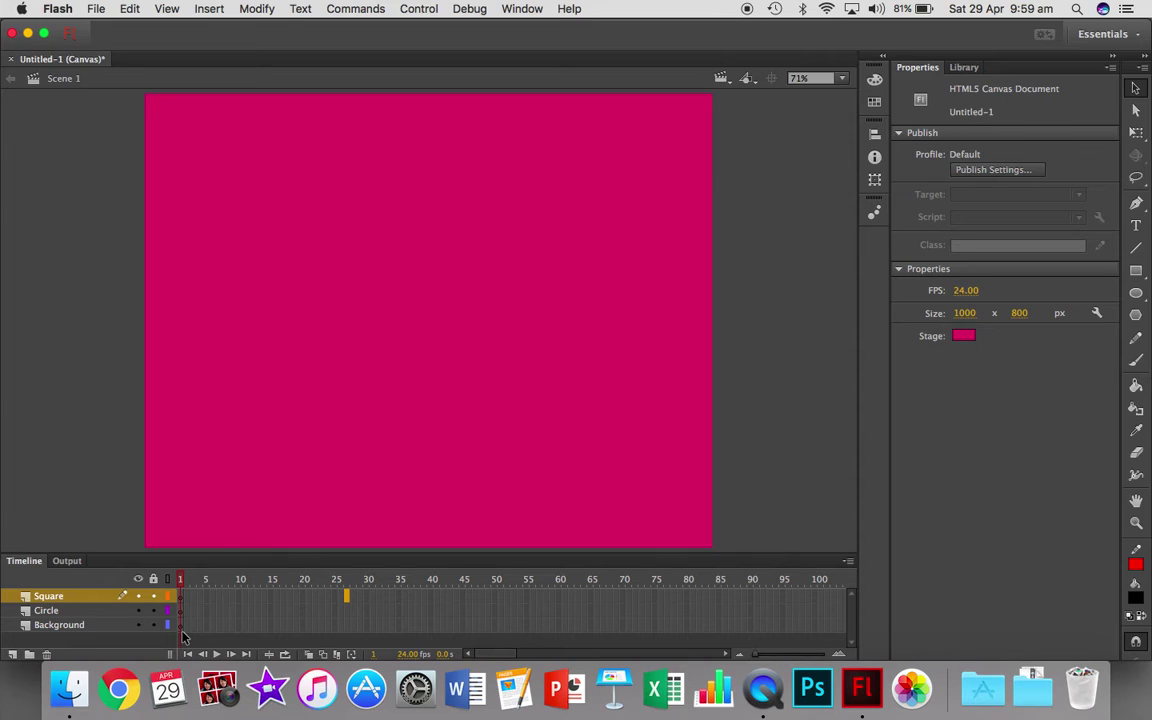
# Step: On the Square layer, draw a bright green square with no stroke in the stage's upper-right area using the Rectangle tool
pyautogui.click(43, 600)
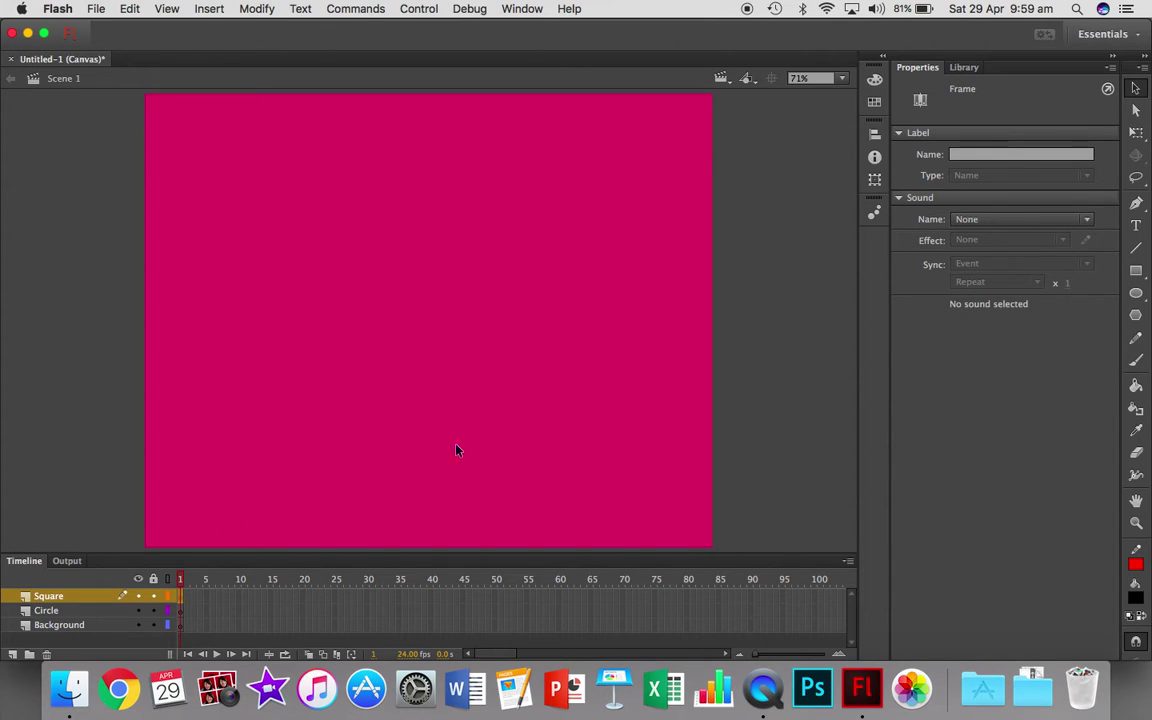
pyautogui.click(1137, 274)
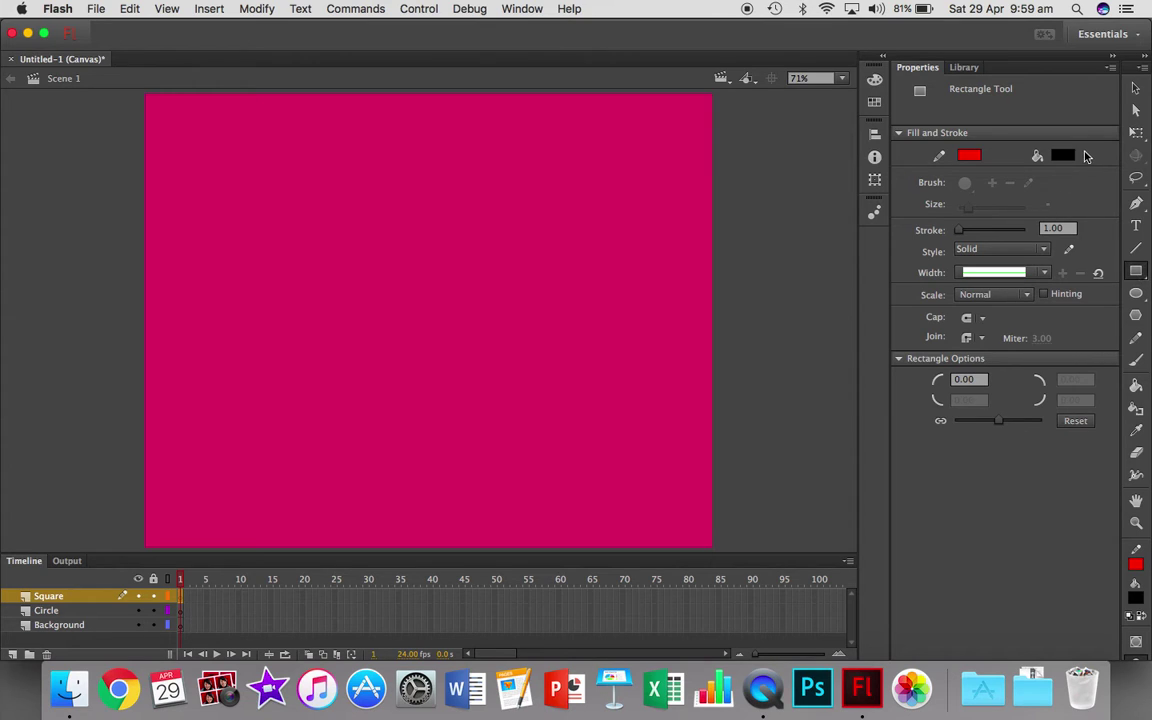
pyautogui.click(1065, 155)
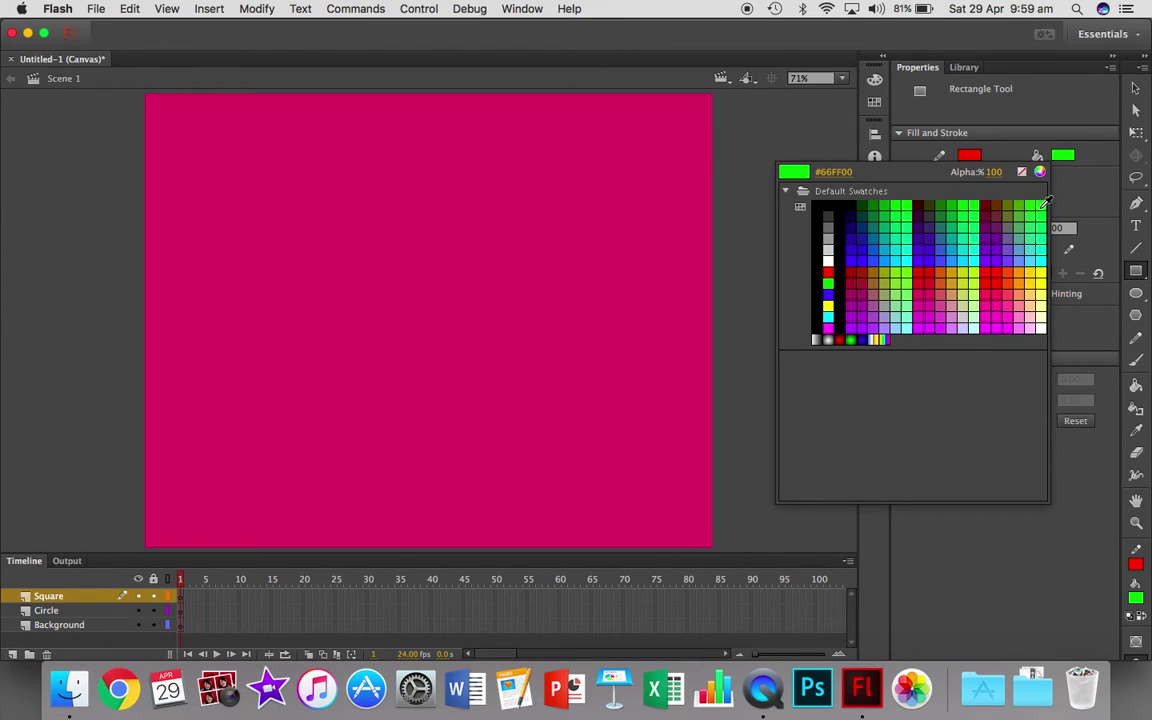
pyautogui.click(972, 158)
pyautogui.click(972, 158)
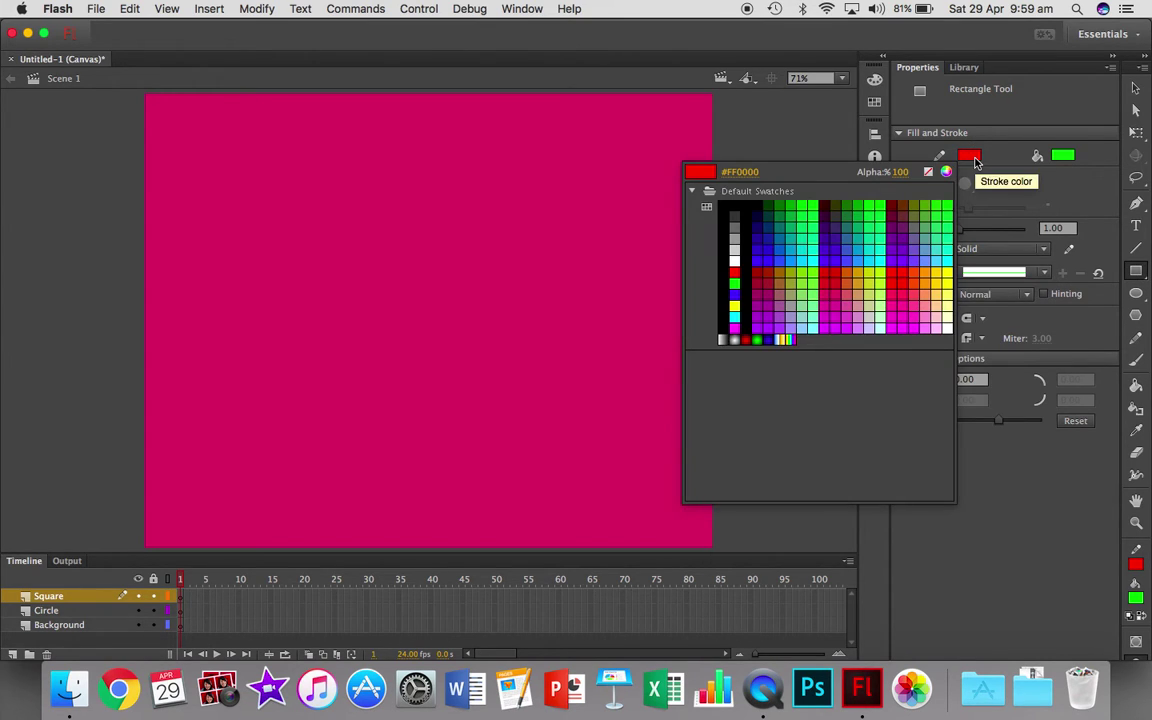
pyautogui.click(928, 173)
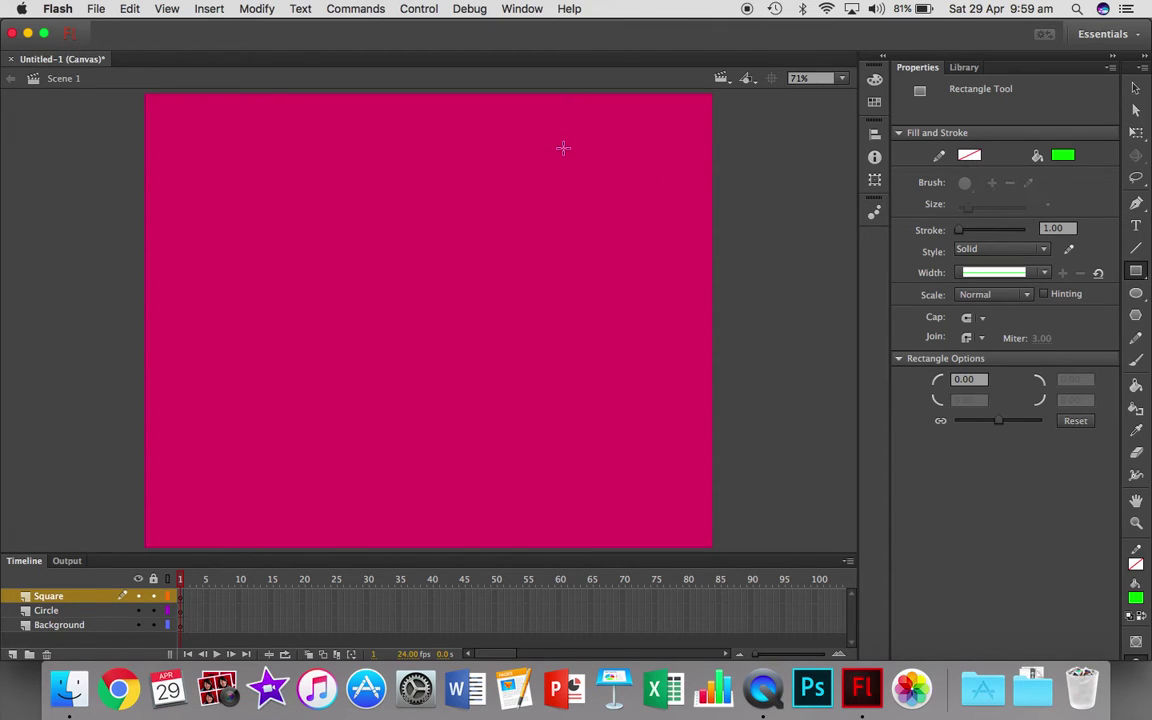
pyautogui.moveTo(563, 148); pyautogui.dragTo(675, 254)
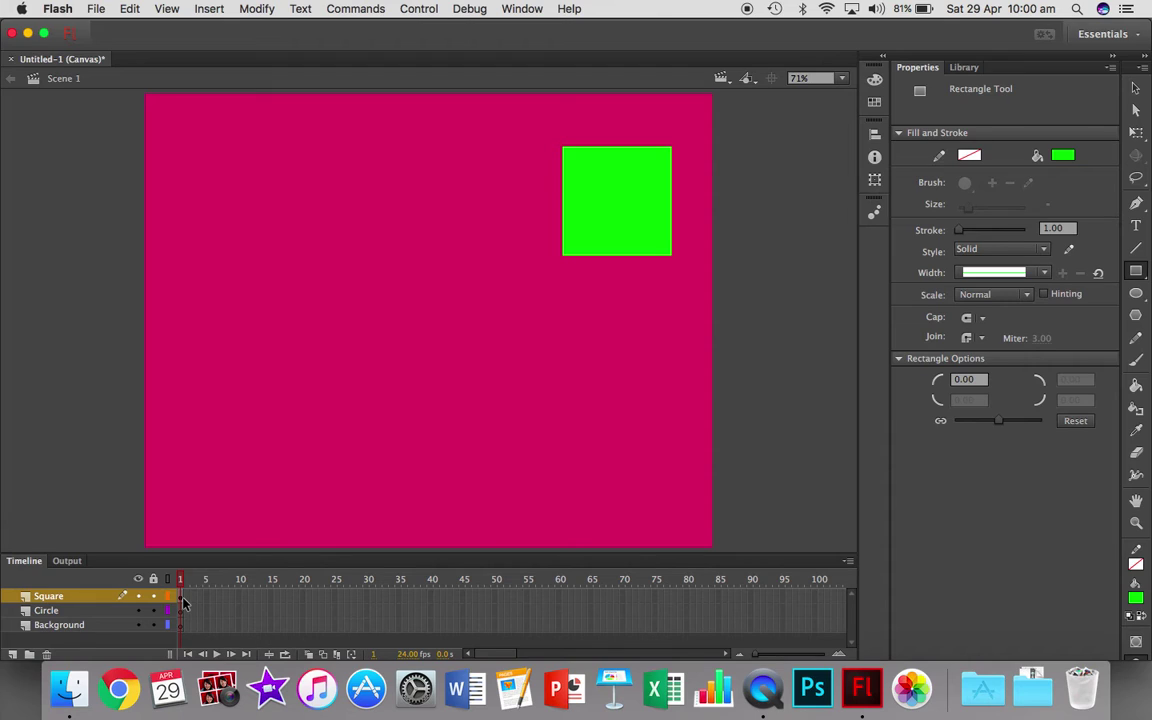
# Step: On the Circle layer, draw a blue circle with no stroke in the stage's lower-left area using the Oval tool
pyautogui.click(95, 611)
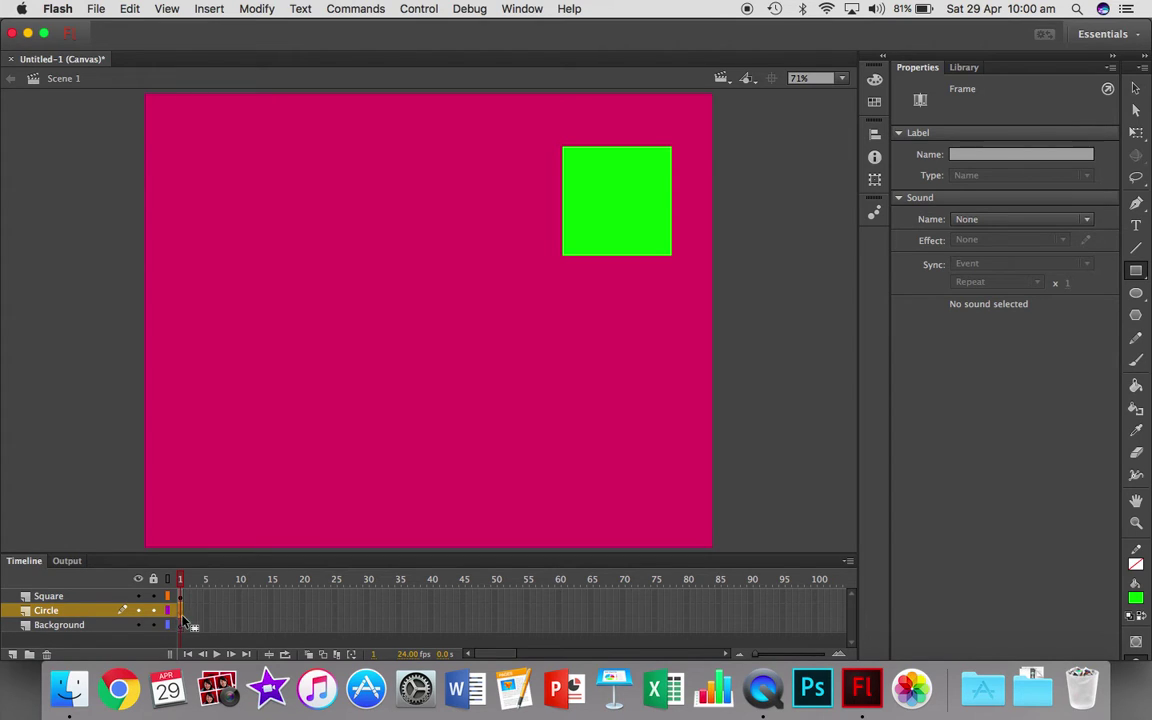
pyautogui.click(1140, 296)
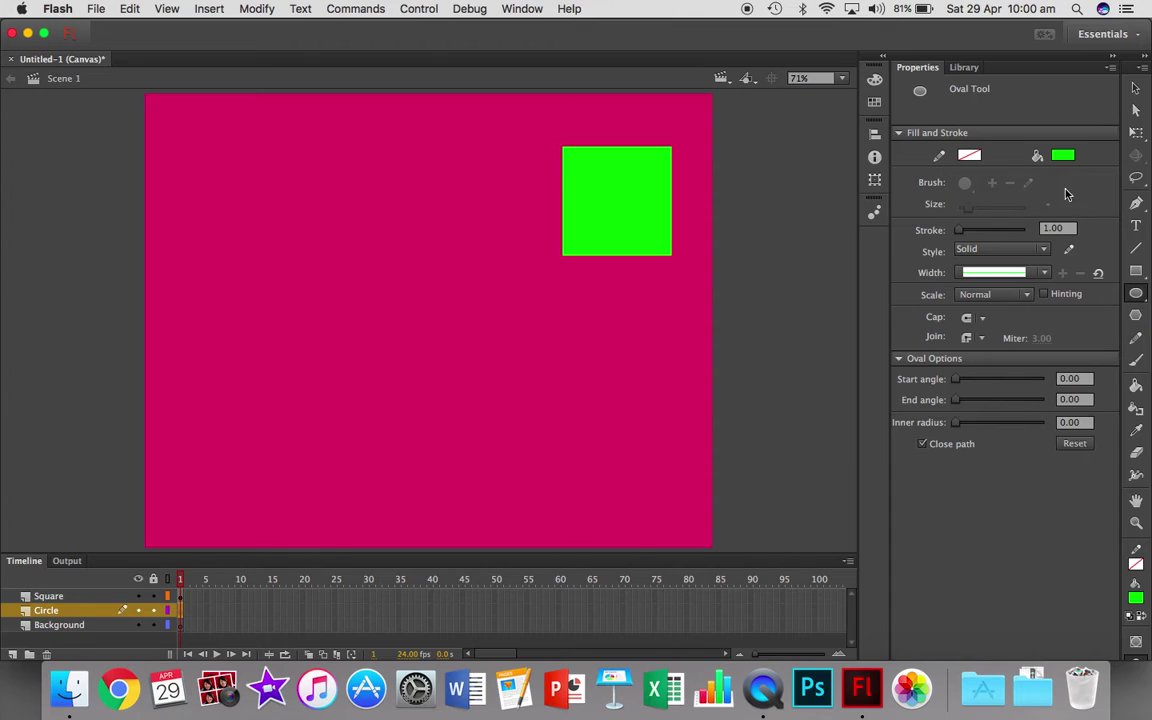
pyautogui.click(1064, 160)
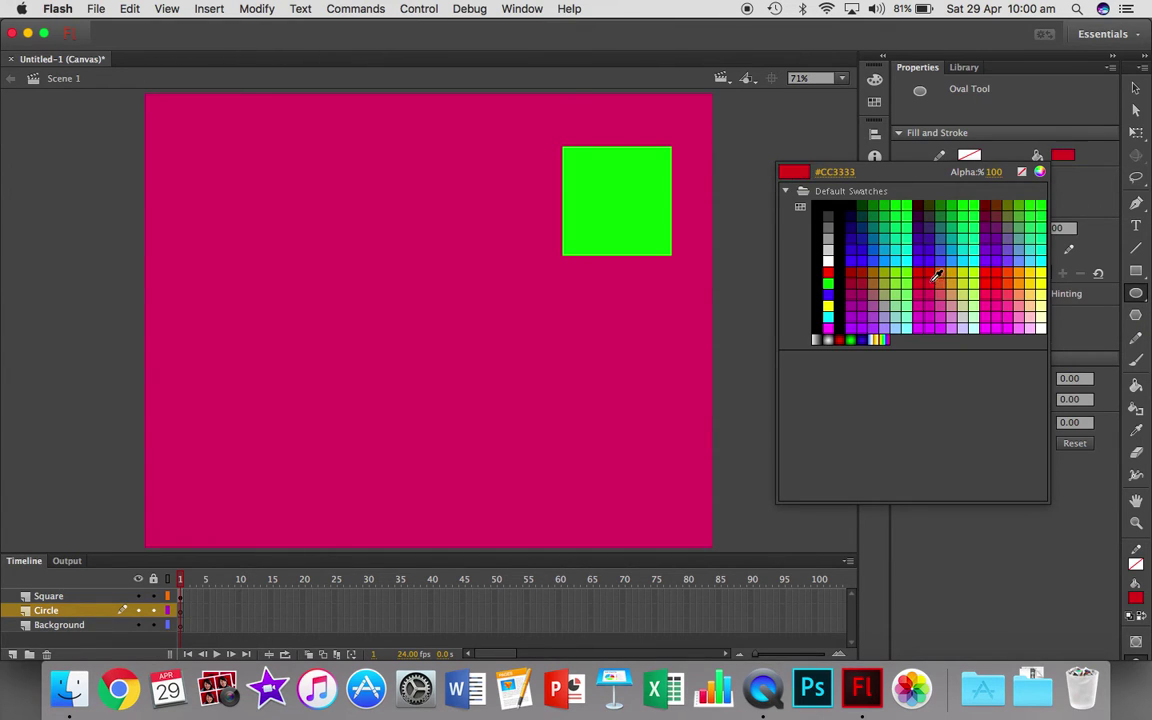
pyautogui.click(866, 250)
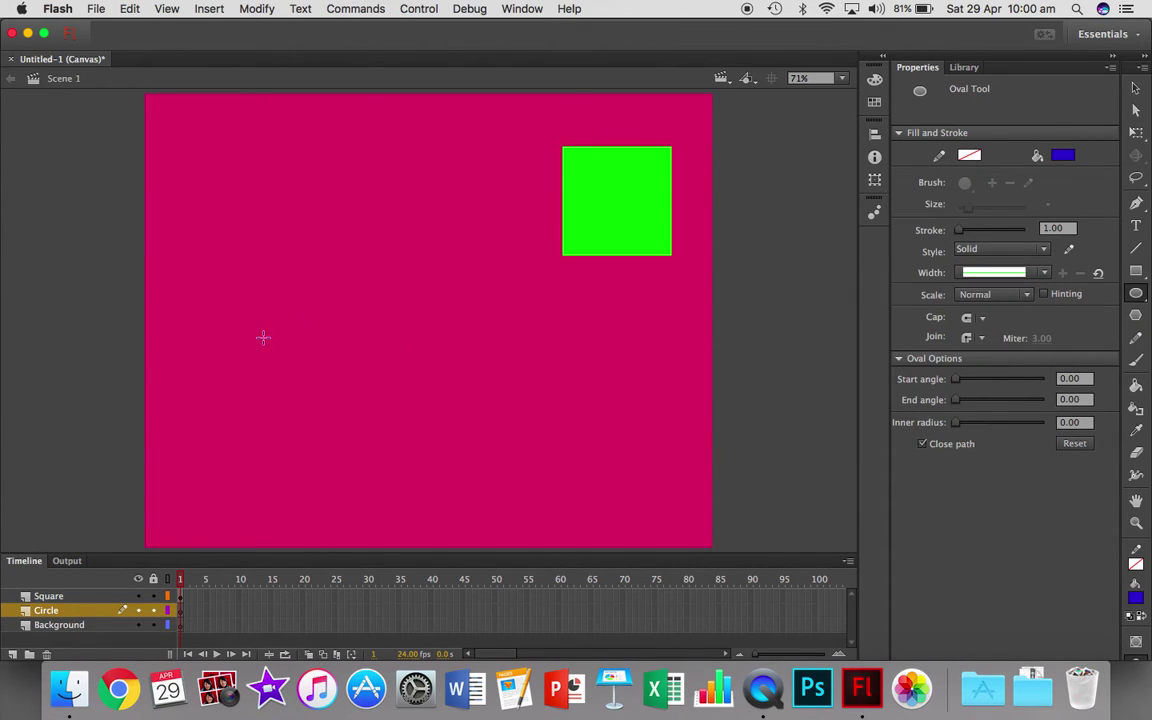
pyautogui.moveTo(175, 430); pyautogui.dragTo(281, 537)
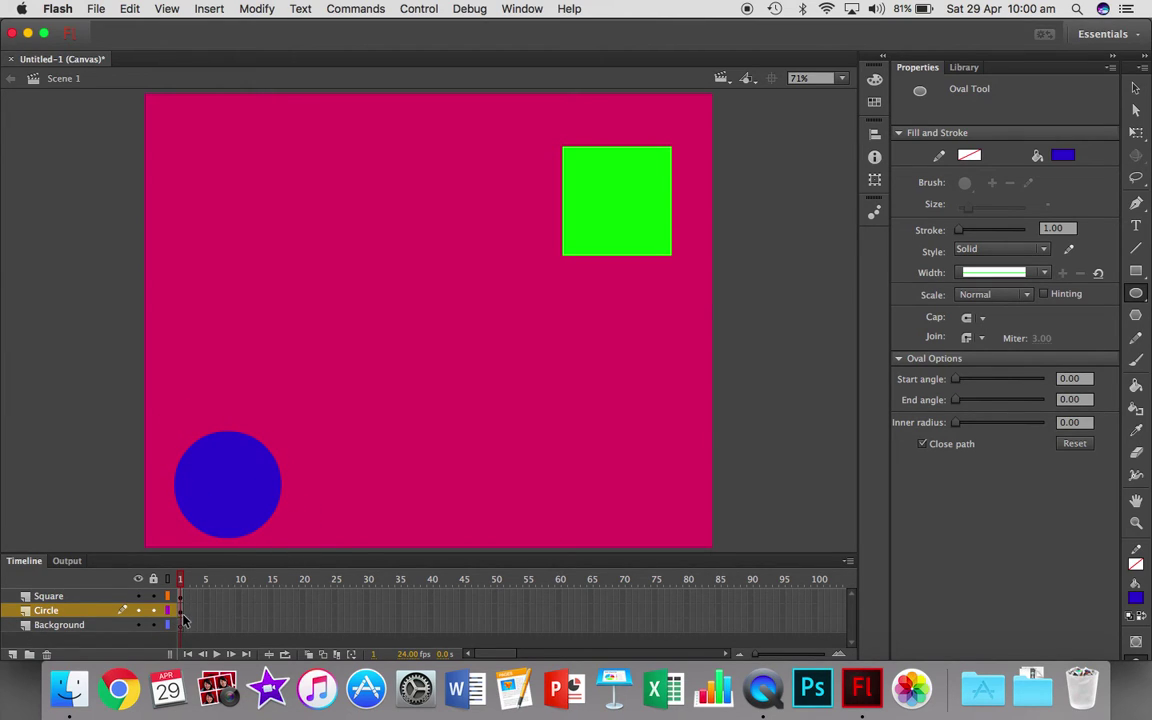
# Step: Insert a keyframe at frame 72 of the Square layer
pyautogui.click(107, 628)
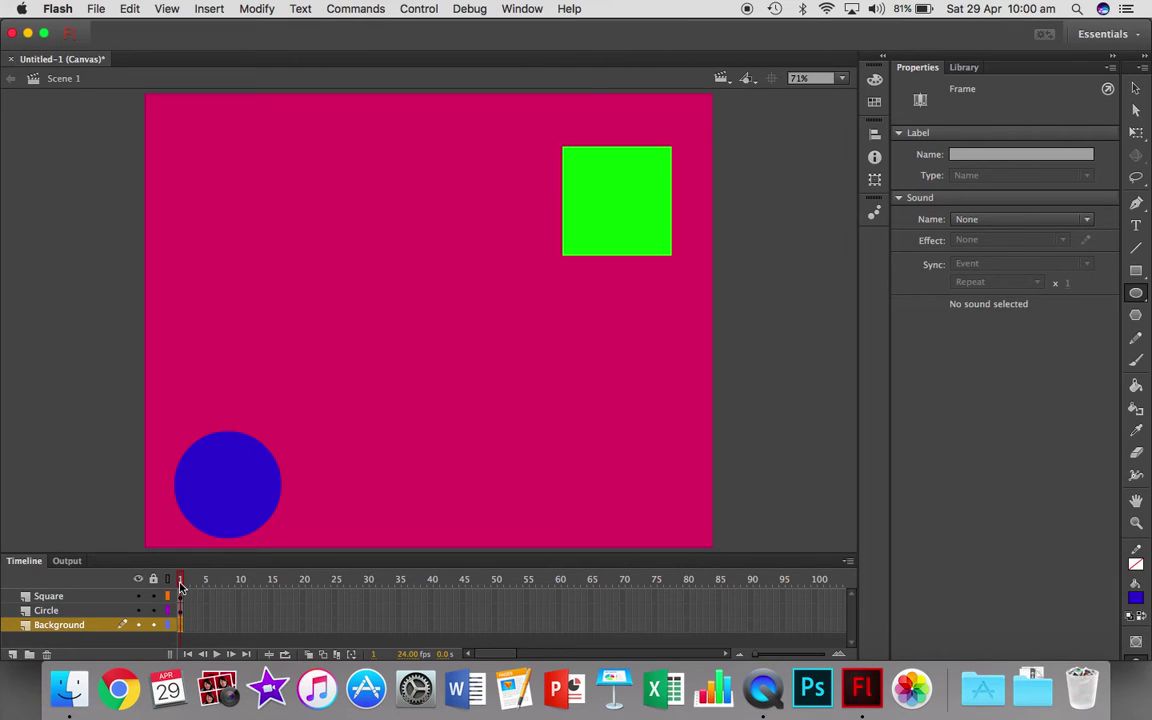
pyautogui.click(237, 580)
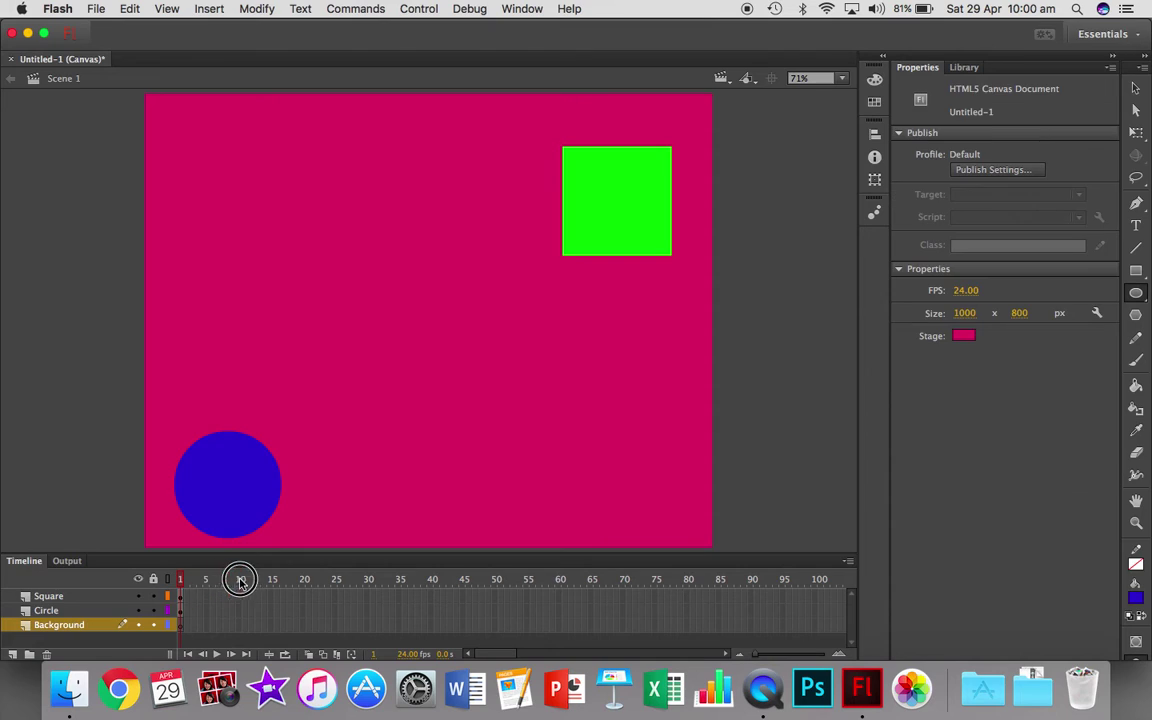
pyautogui.click(334, 599)
pyautogui.moveTo(333, 600); pyautogui.dragTo(483, 602)
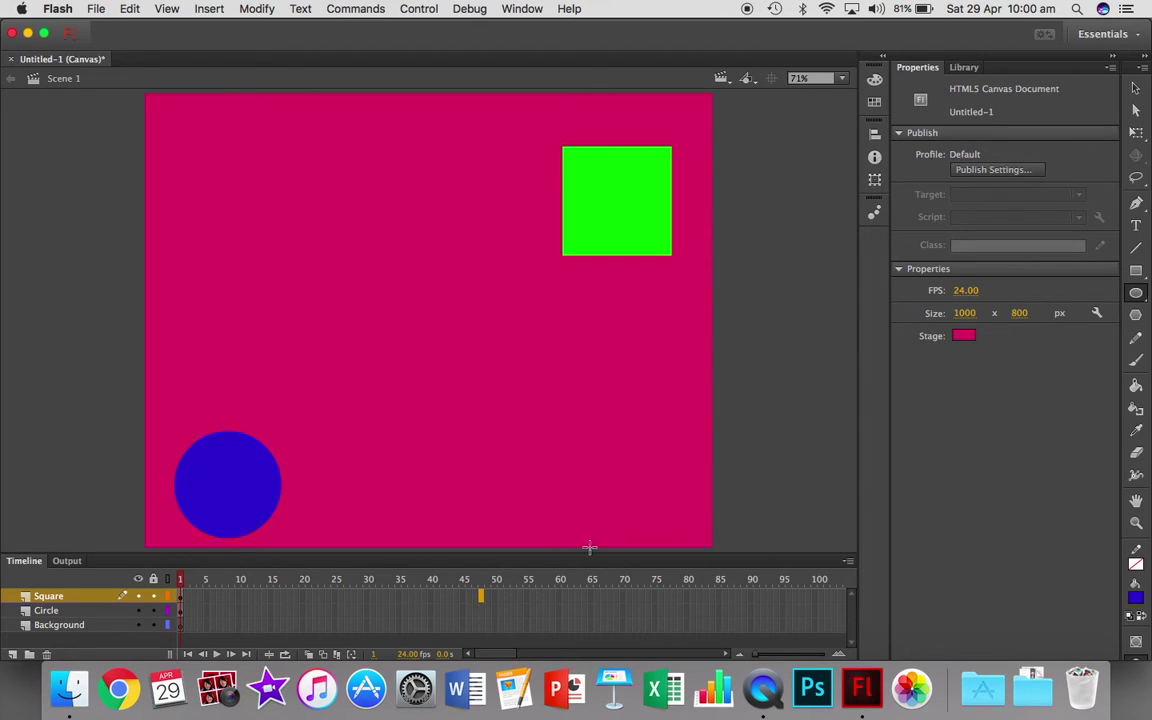
pyautogui.click(634, 598)
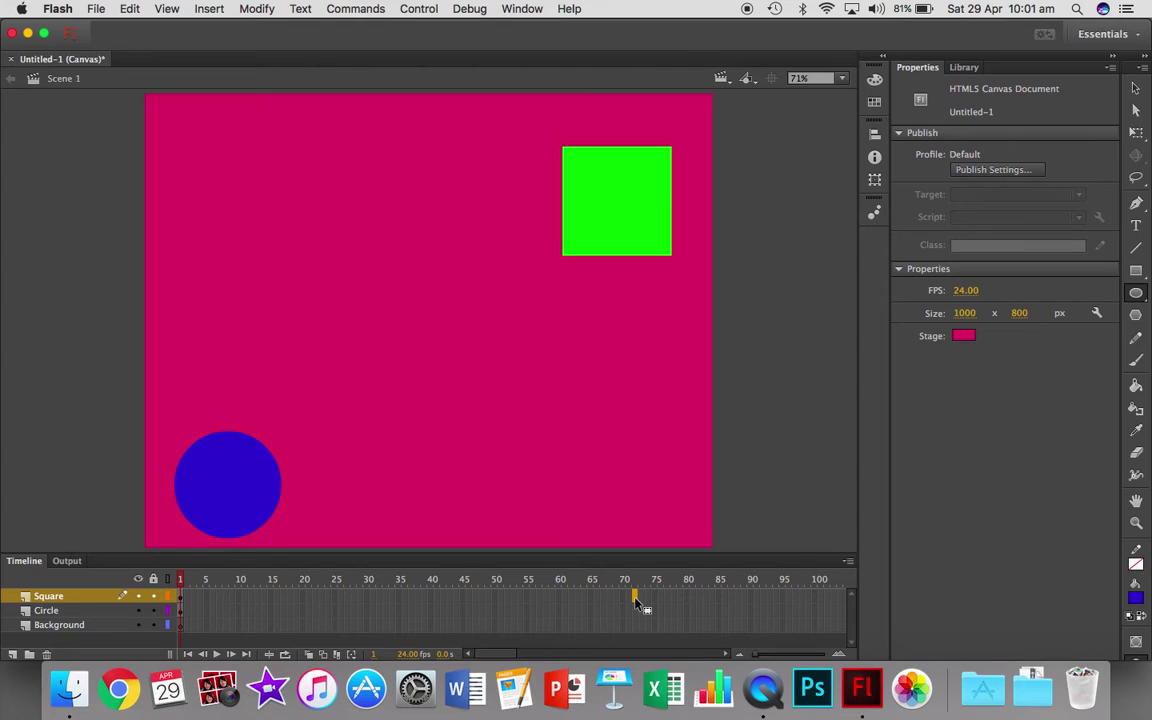
pyautogui.rightClick(636, 600)
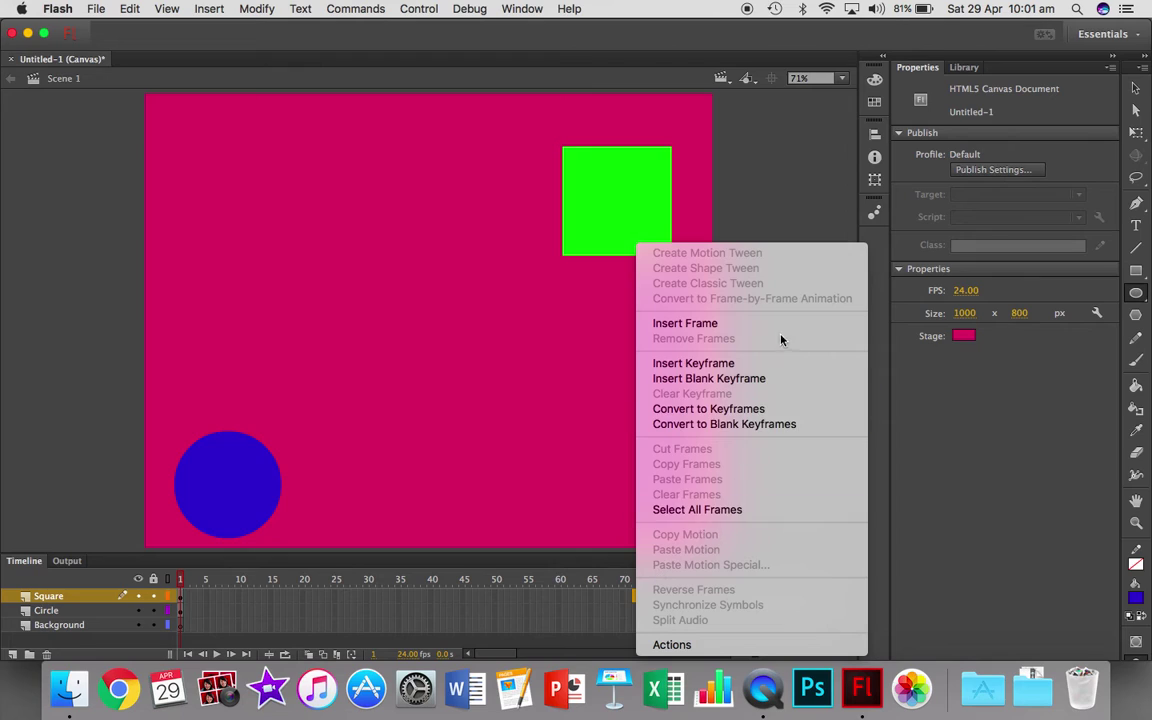
pyautogui.click(716, 366)
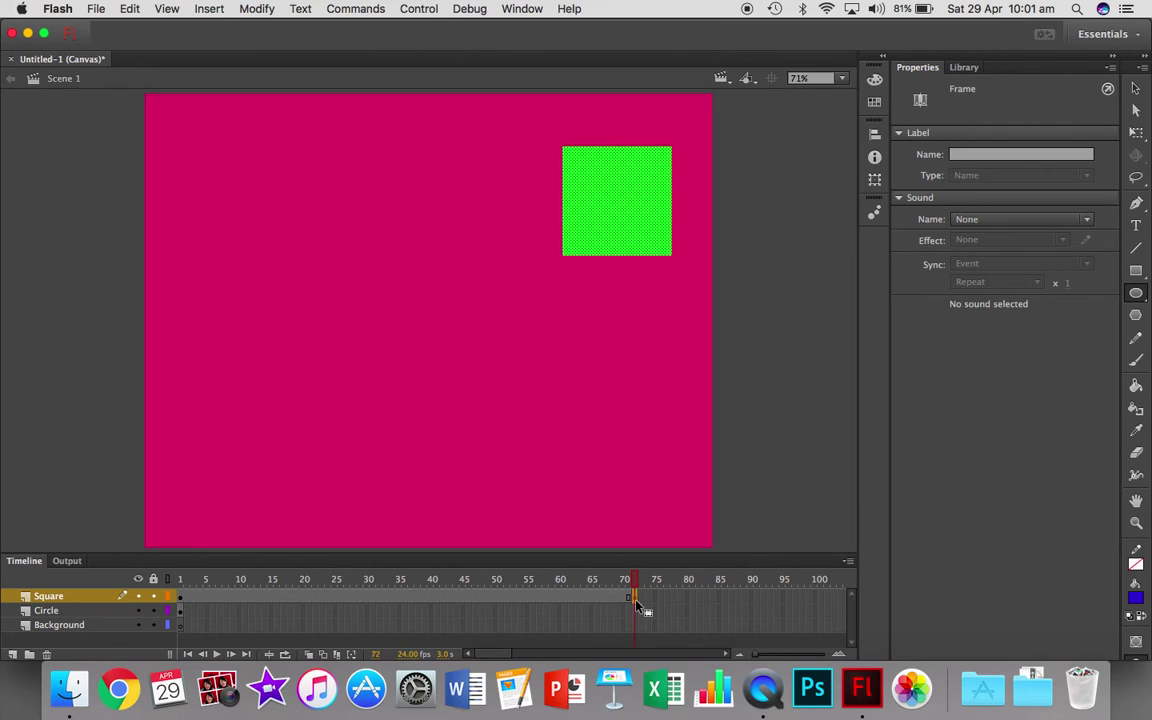
# Step: At frame 72 of the Square layer, move the green square down to about X 753, Y 385
pyautogui.click(181, 579)
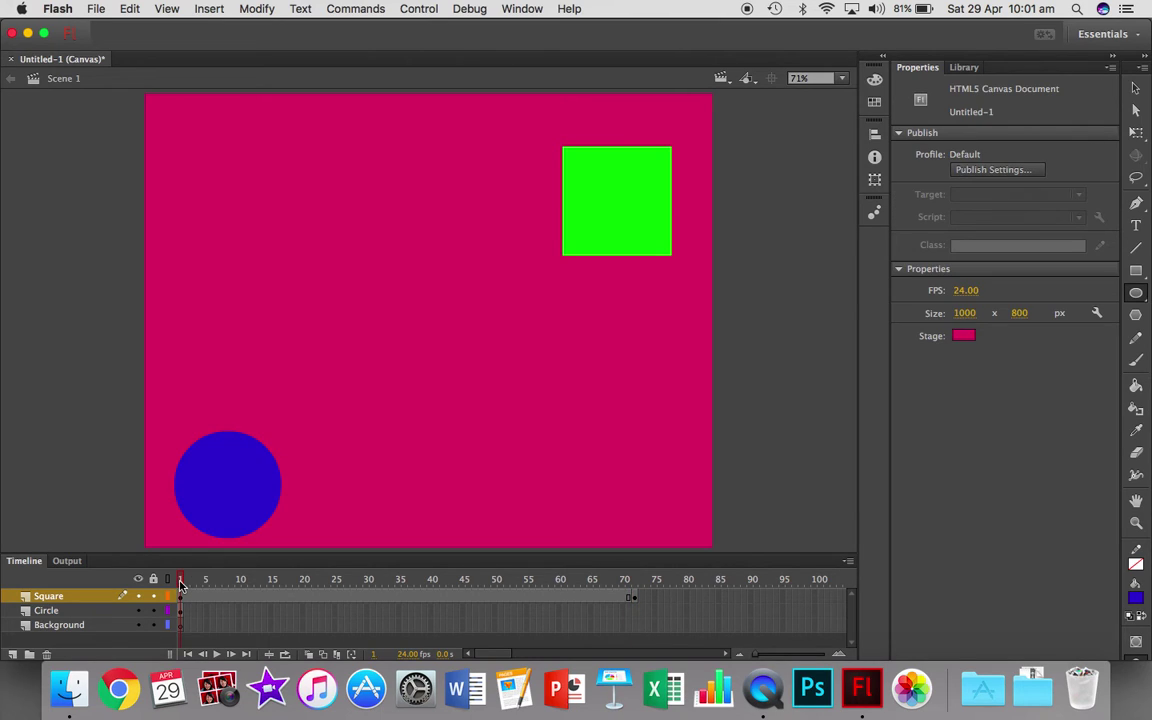
pyautogui.click(637, 580)
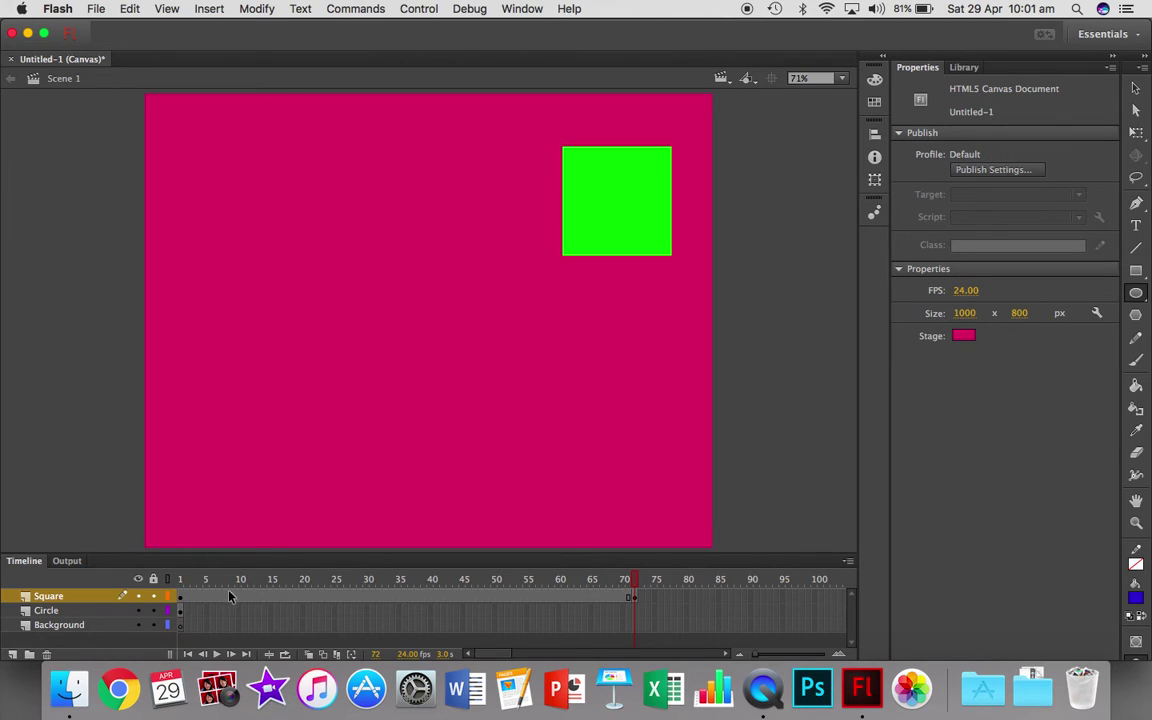
pyautogui.click(181, 580)
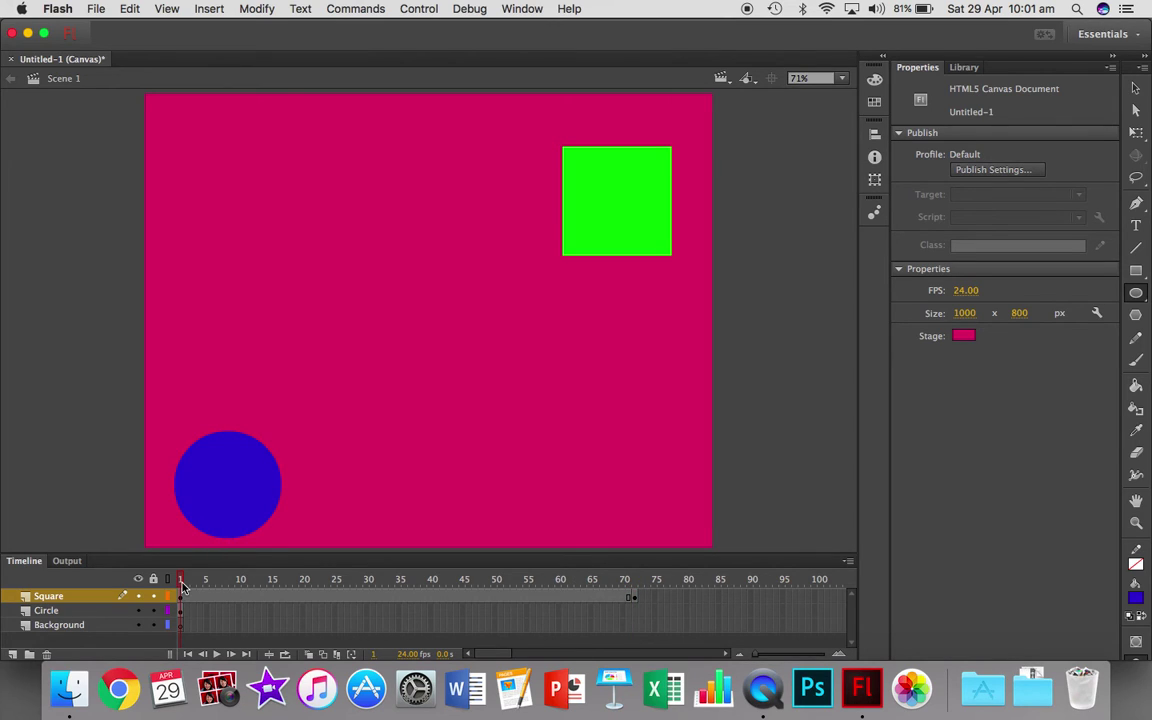
pyautogui.click(634, 600)
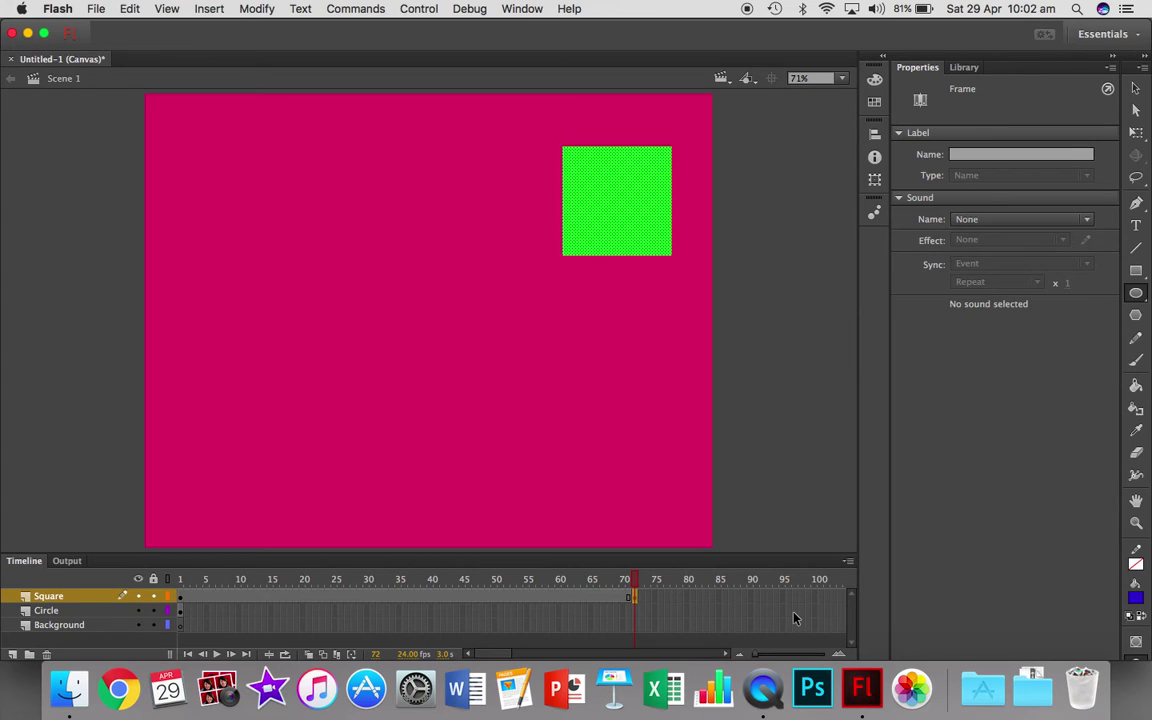
pyautogui.click(1136, 88)
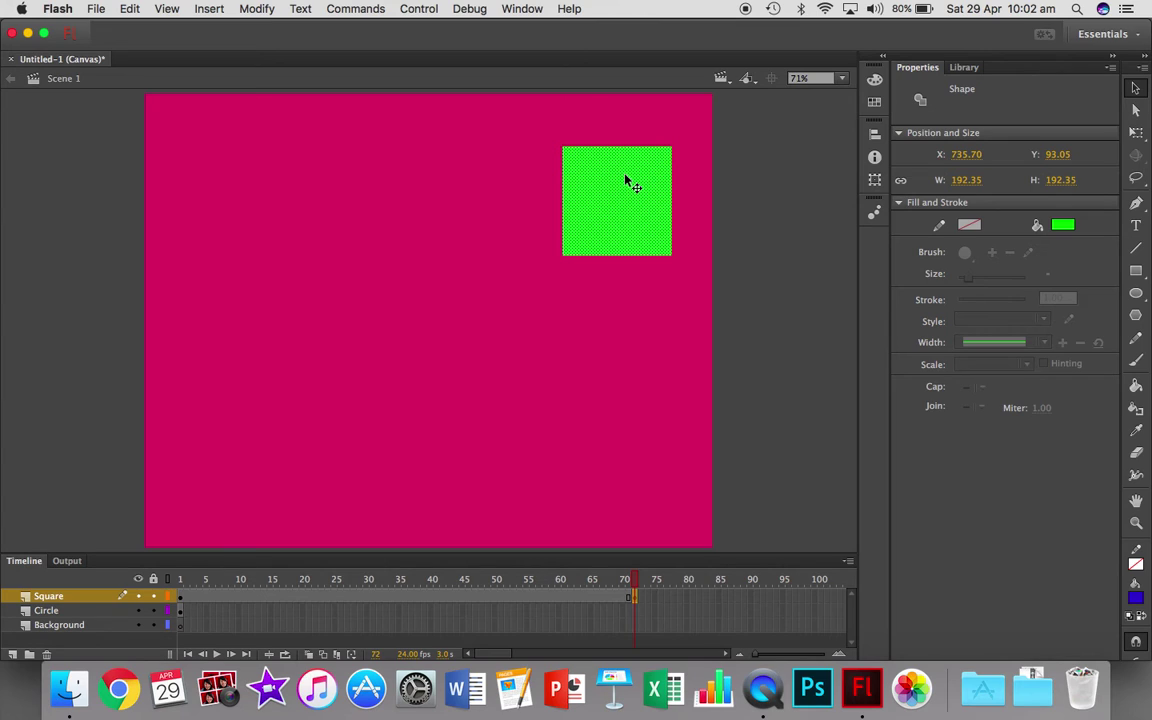
pyautogui.moveTo(626, 181); pyautogui.dragTo(636, 346)
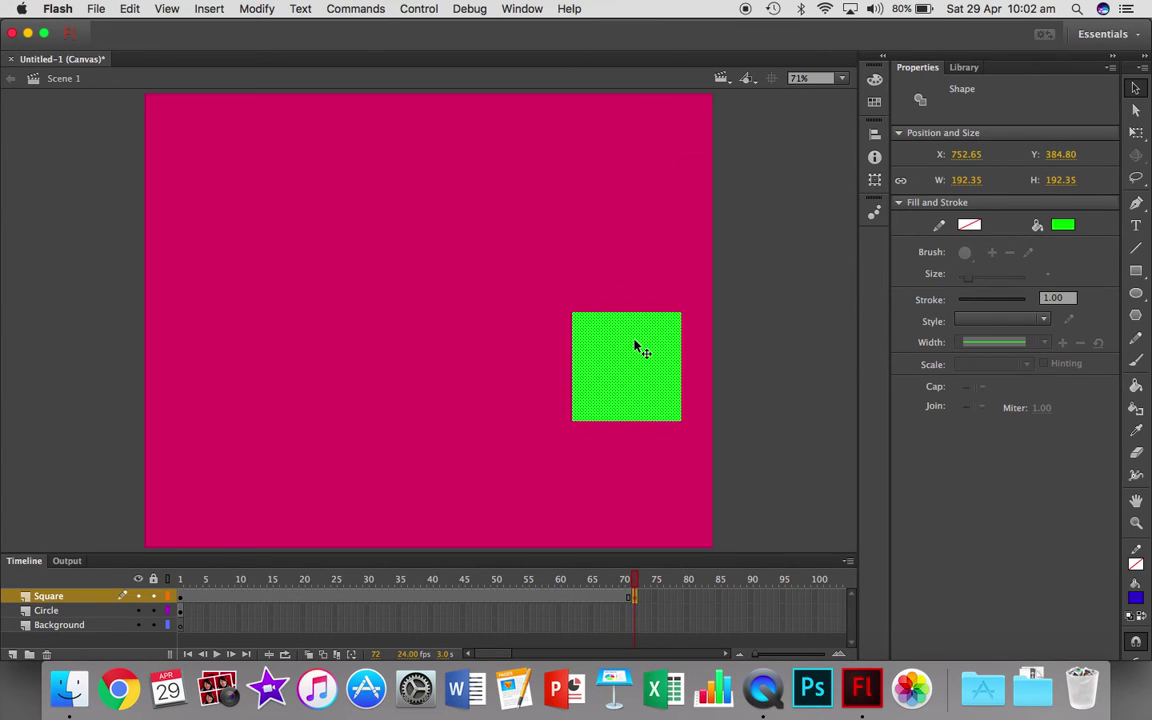
# Step: Insert a keyframe at frame 72 of the Circle layer
pyautogui.click(180, 596)
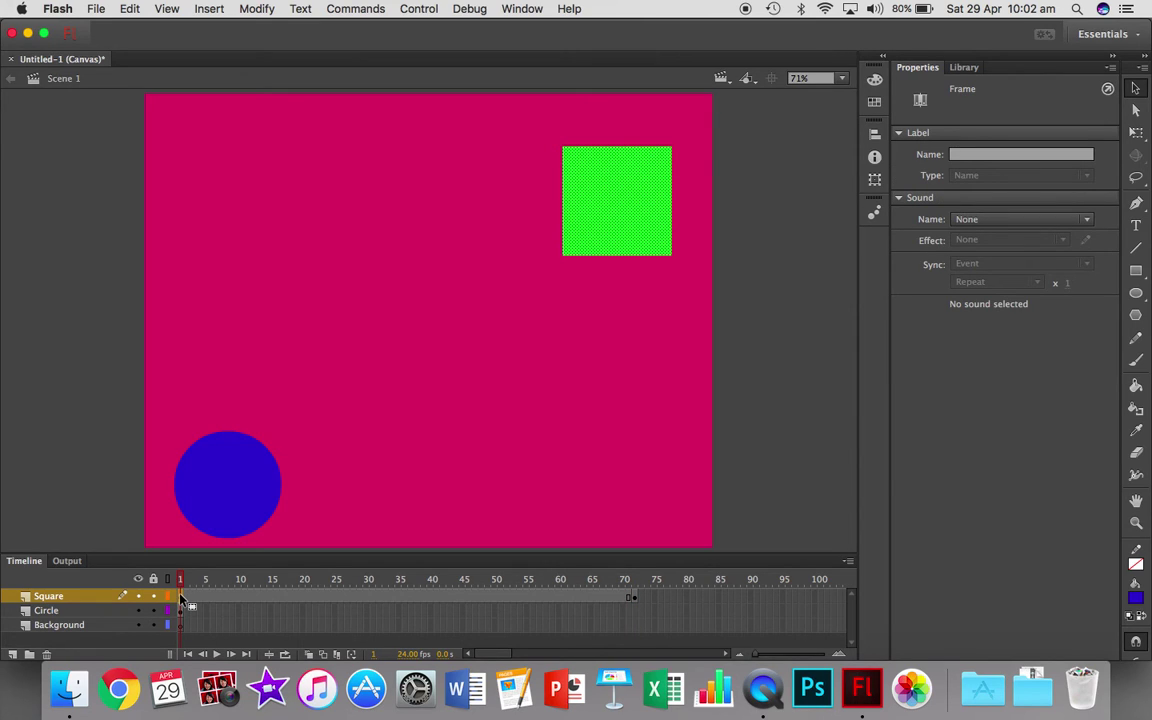
pyautogui.click(182, 597)
pyautogui.moveTo(180, 580)
pyautogui.mouseDown()
pyautogui.moveTo(635, 581)
pyautogui.moveTo(180, 590)
pyautogui.mouseUp()
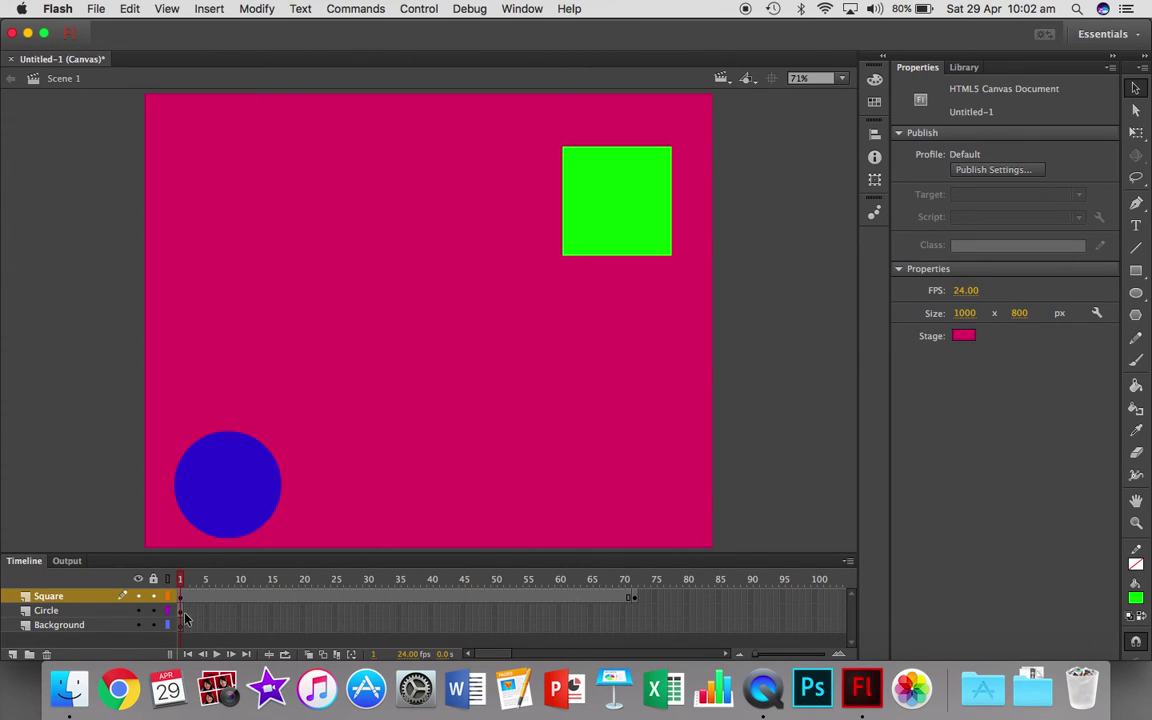
pyautogui.click(182, 612)
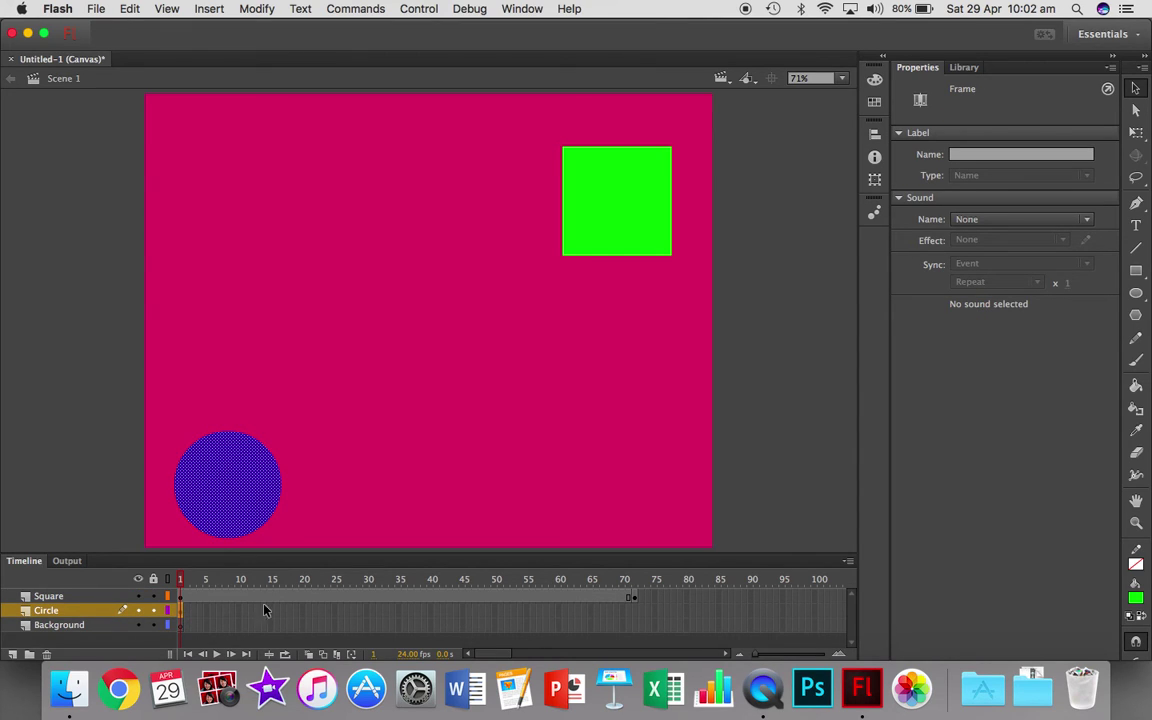
pyautogui.click(185, 580)
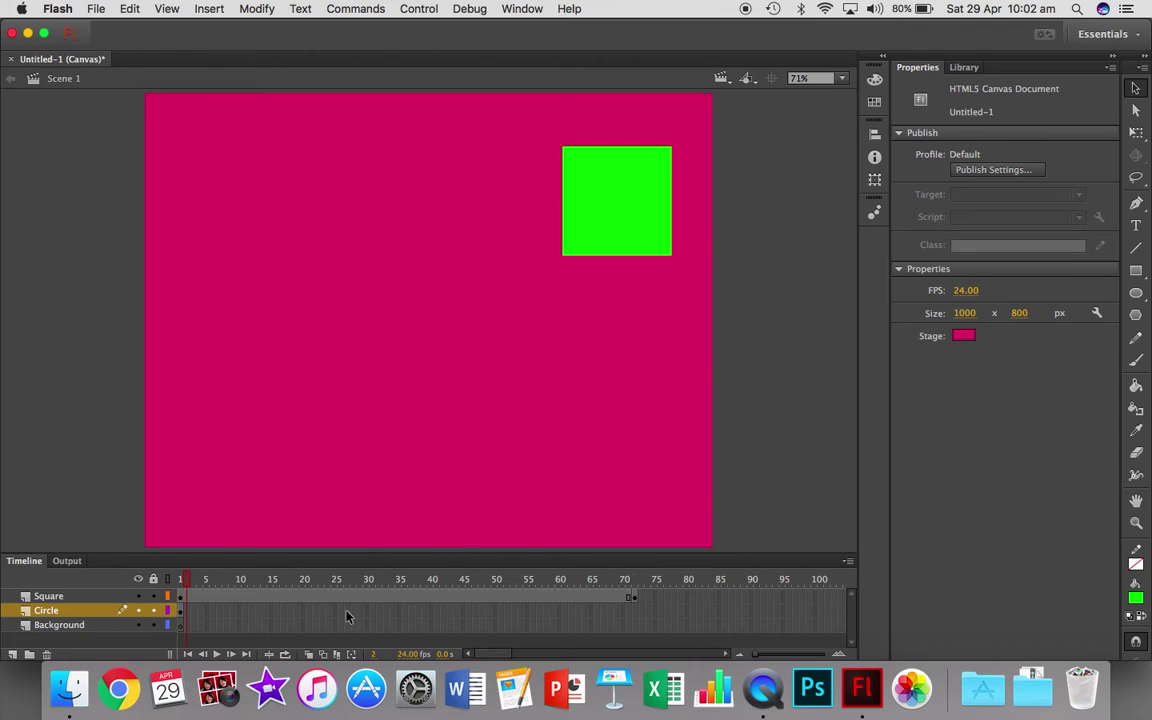
pyautogui.click(633, 610)
pyautogui.rightClick(633, 610)
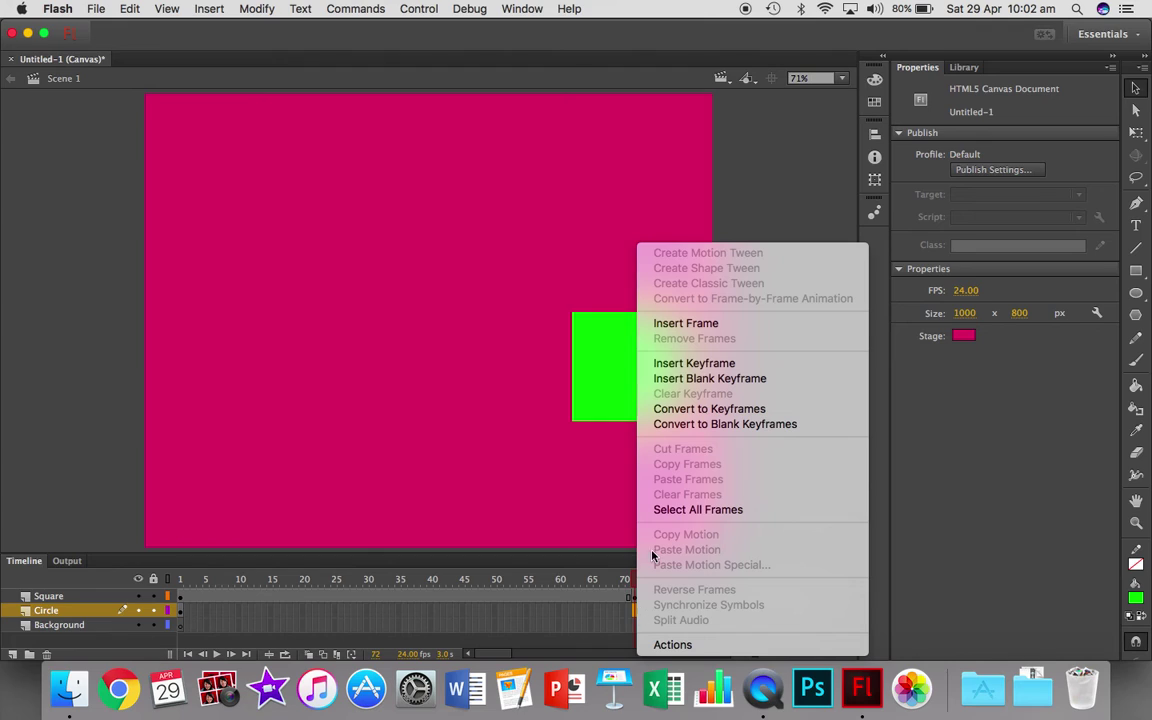
pyautogui.click(700, 363)
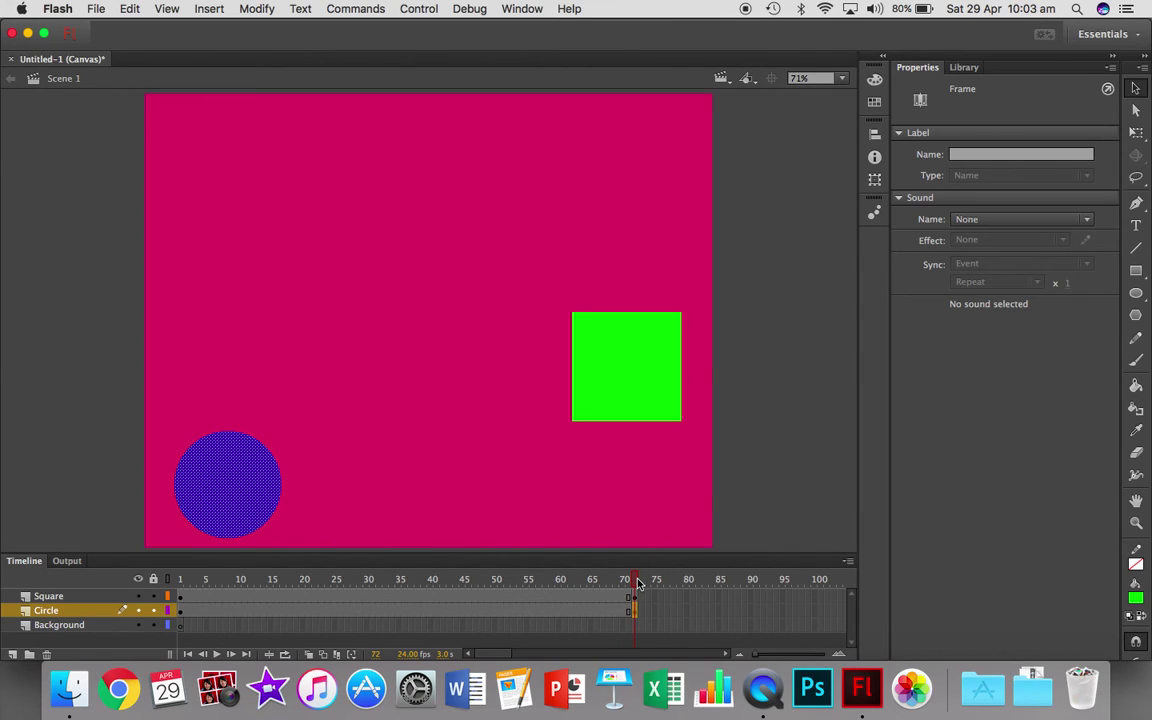
# Step: At frame 72 of the Circle layer, move the blue circle straight up to about X 52, Y 54
pyautogui.moveTo(638, 583)
pyautogui.mouseDown()
pyautogui.moveTo(180, 579)
pyautogui.moveTo(566, 571)
pyautogui.moveTo(633, 590)
pyautogui.mouseUp()
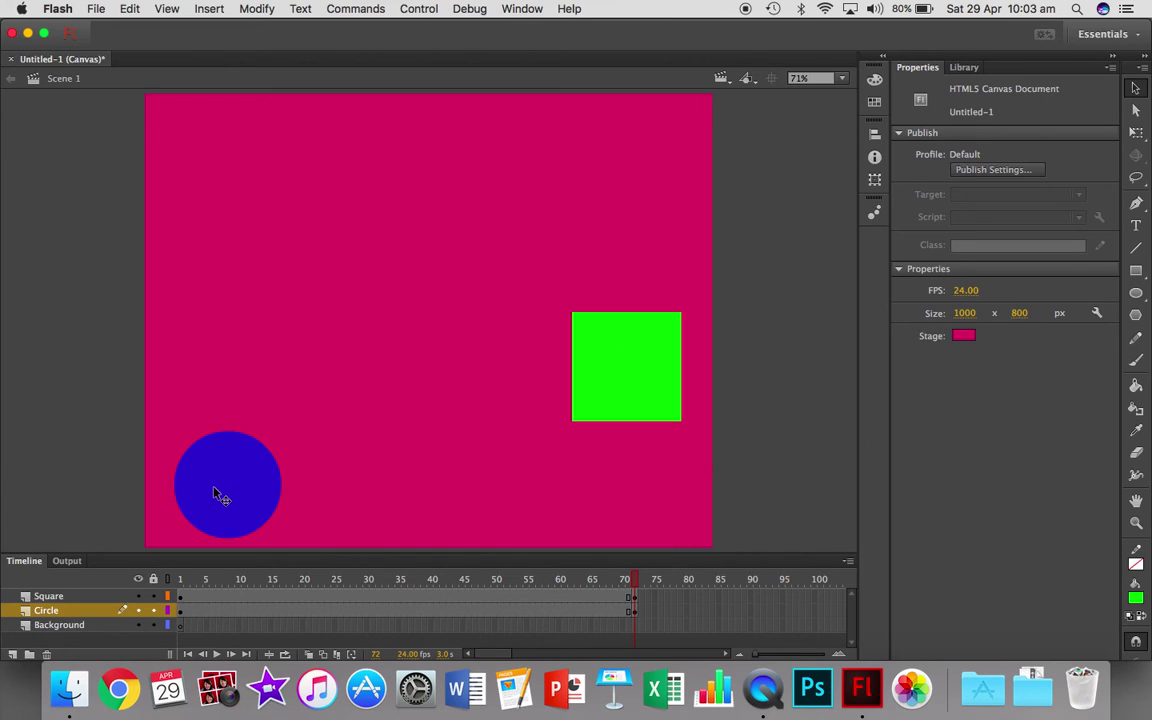
pyautogui.moveTo(215, 494); pyautogui.dragTo(215, 186)
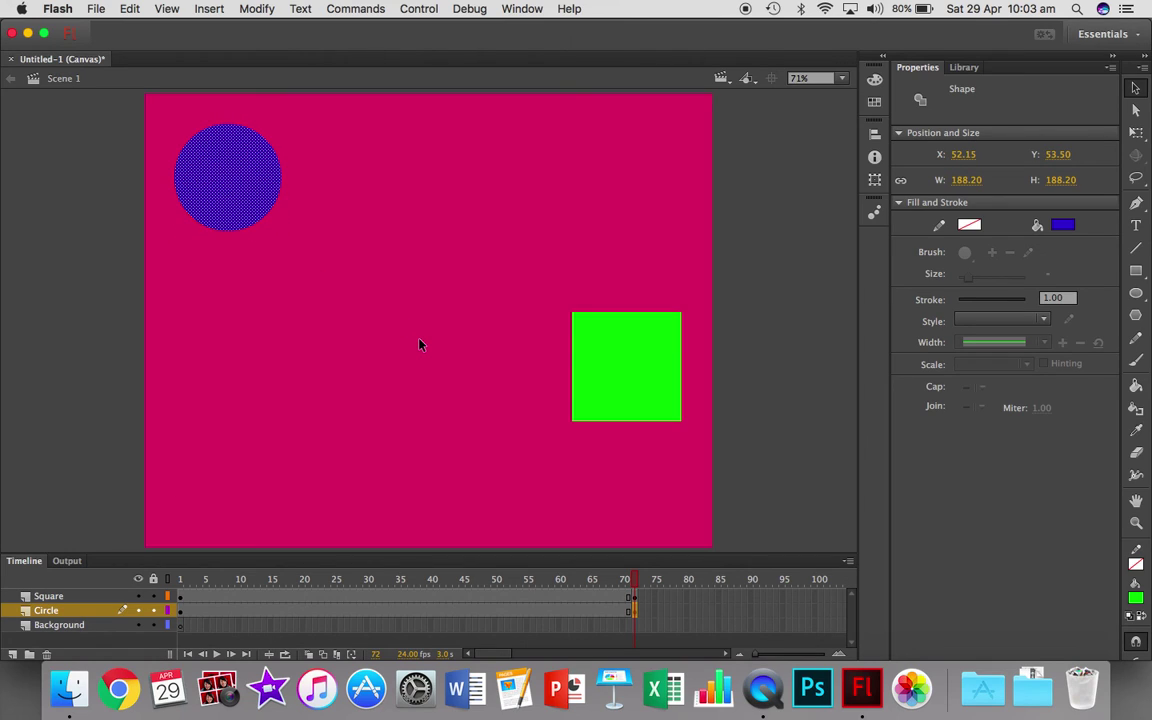
pyautogui.moveTo(631, 579)
pyautogui.mouseDown()
pyautogui.moveTo(247, 589)
pyautogui.moveTo(180, 576)
pyautogui.moveTo(624, 578)
pyautogui.moveTo(116, 571)
pyautogui.moveTo(627, 590)
pyautogui.mouseUp()
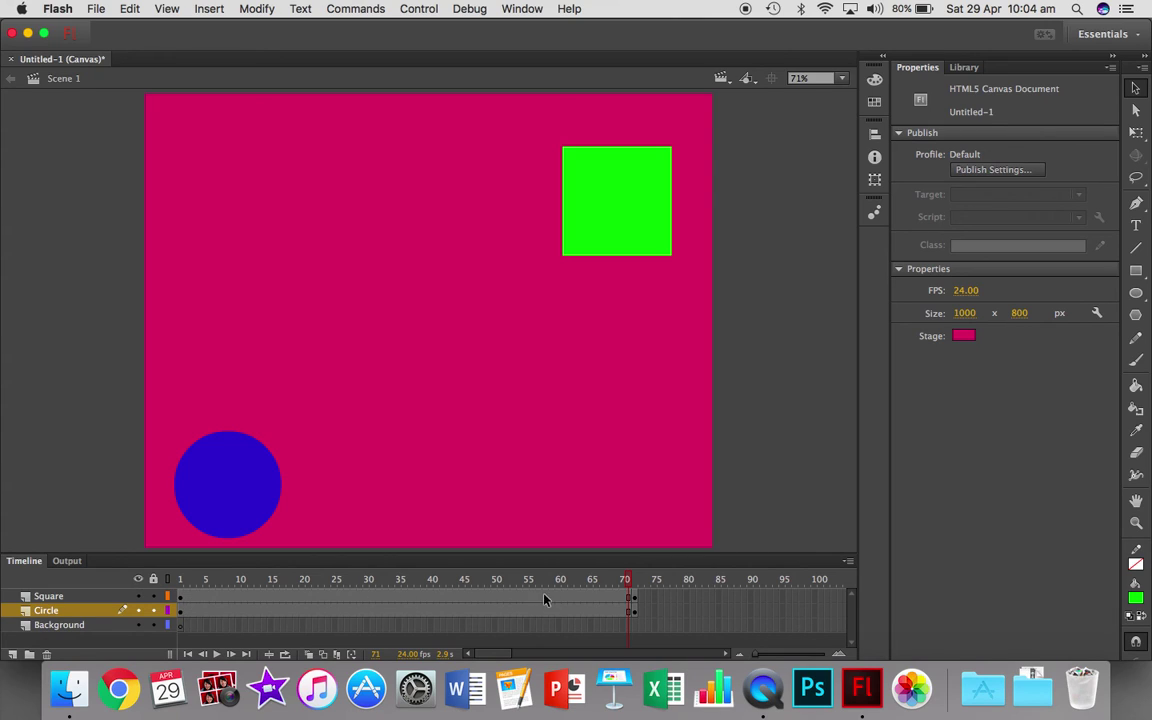
# Step: Review the tween types available for the Square layer's keyframe at frame 72
pyautogui.click(633, 597)
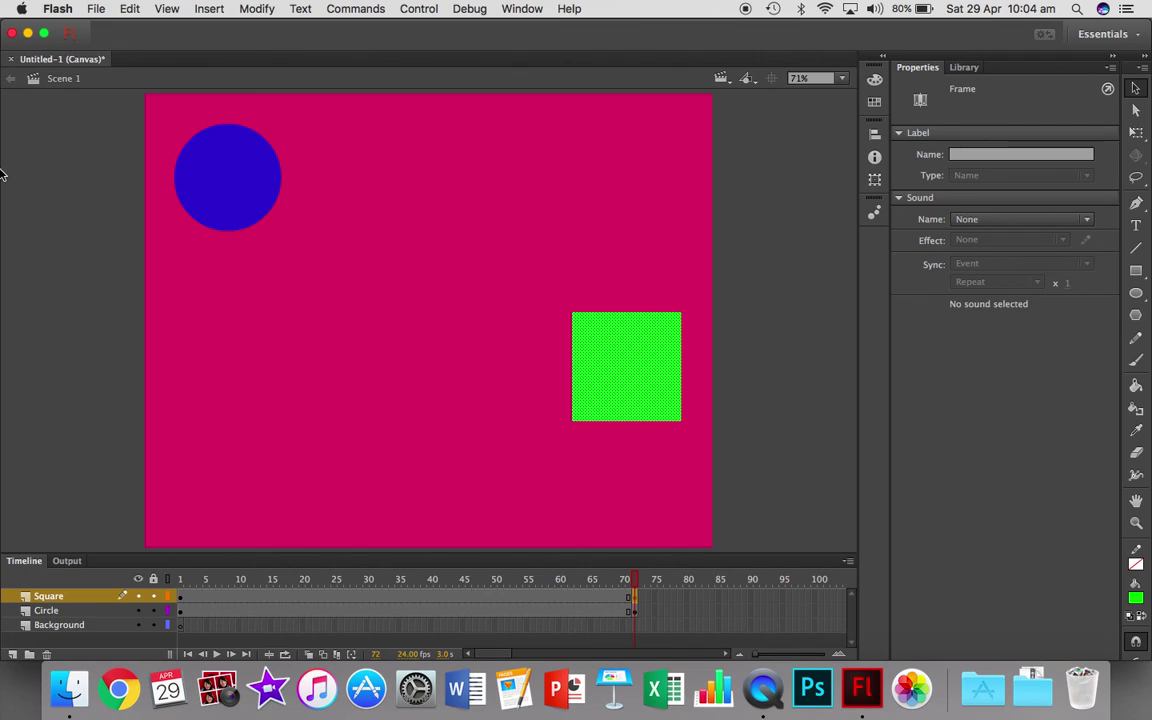
pyautogui.click(200, 8)
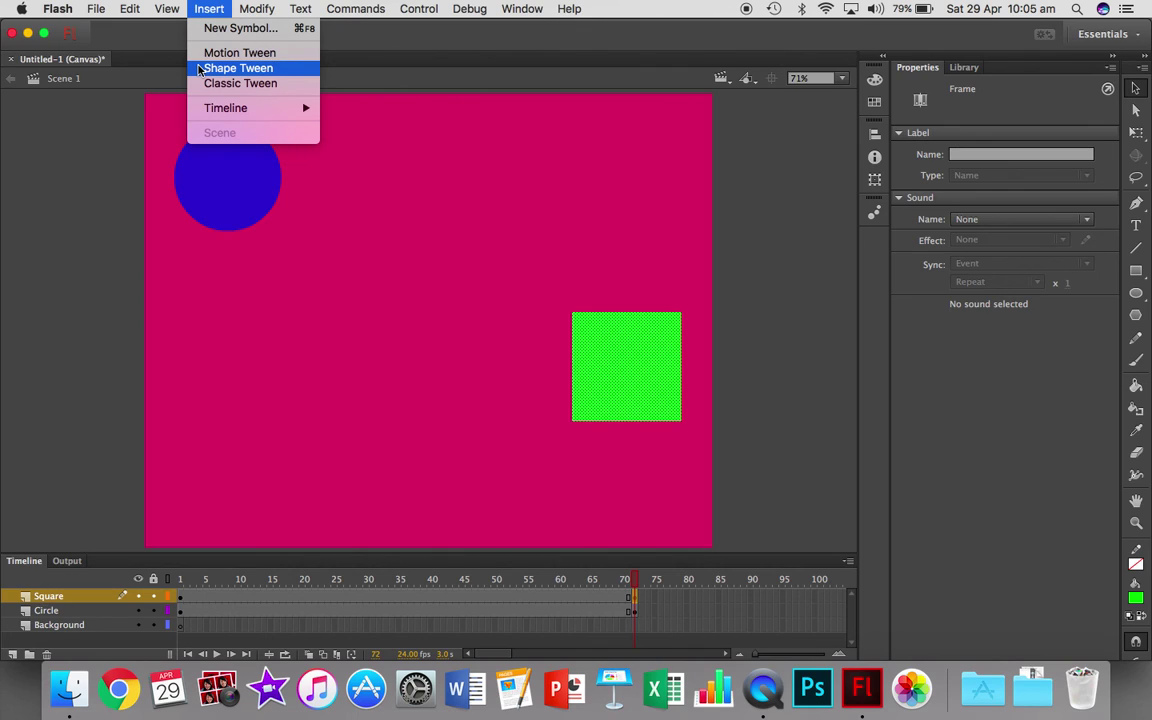
pyautogui.click(205, 9)
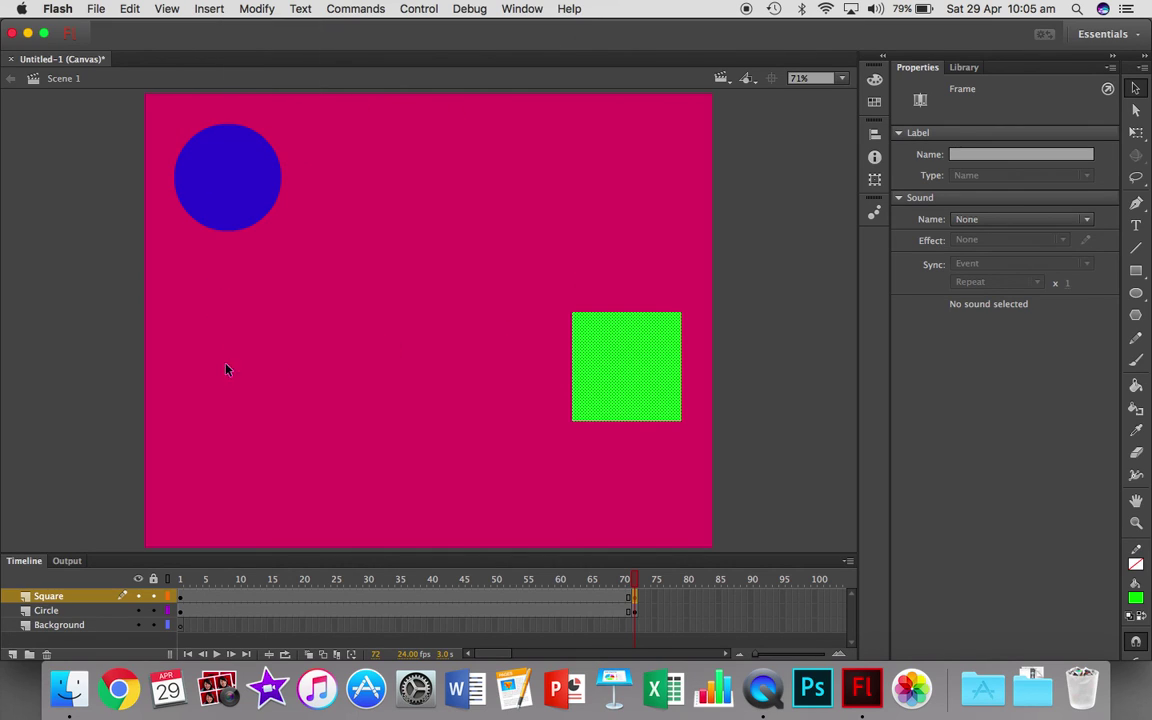